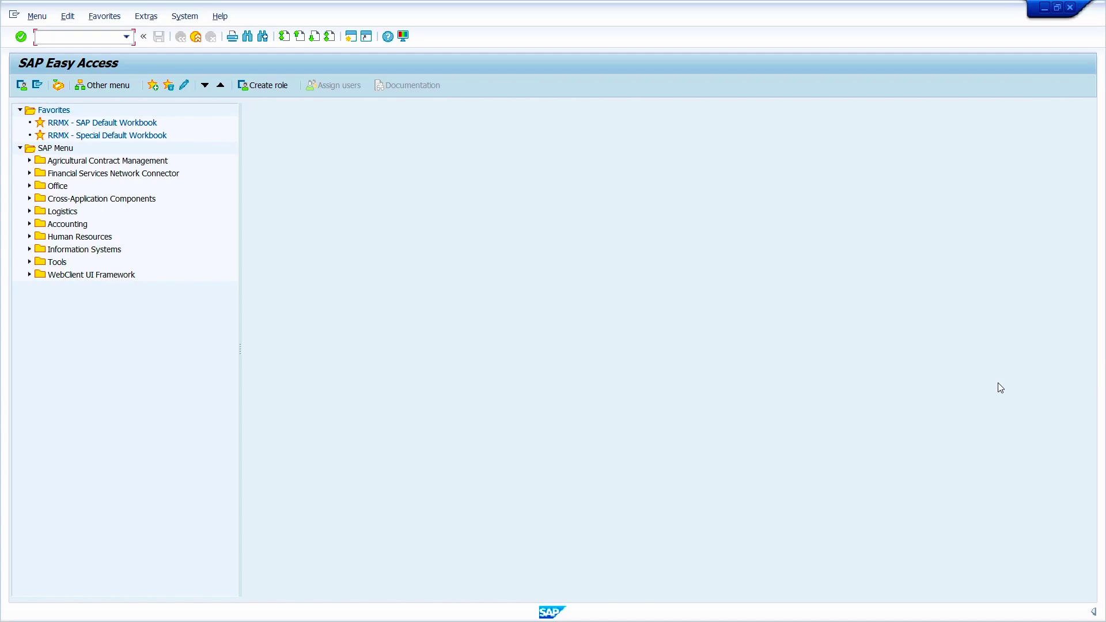
# - In transaction XK05, block vendor 1000 for the selected purchasing organization 1000 and save
pyautogui.write('xk05')
pyautogui.press('Return')
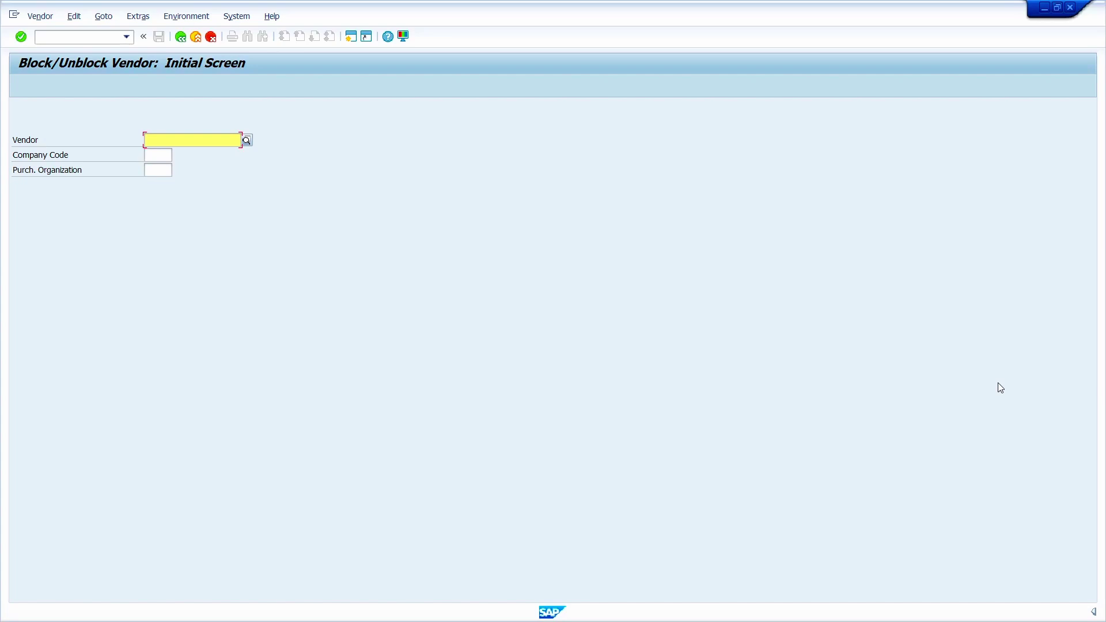
pyautogui.write('1000')
pyautogui.press('Tab')
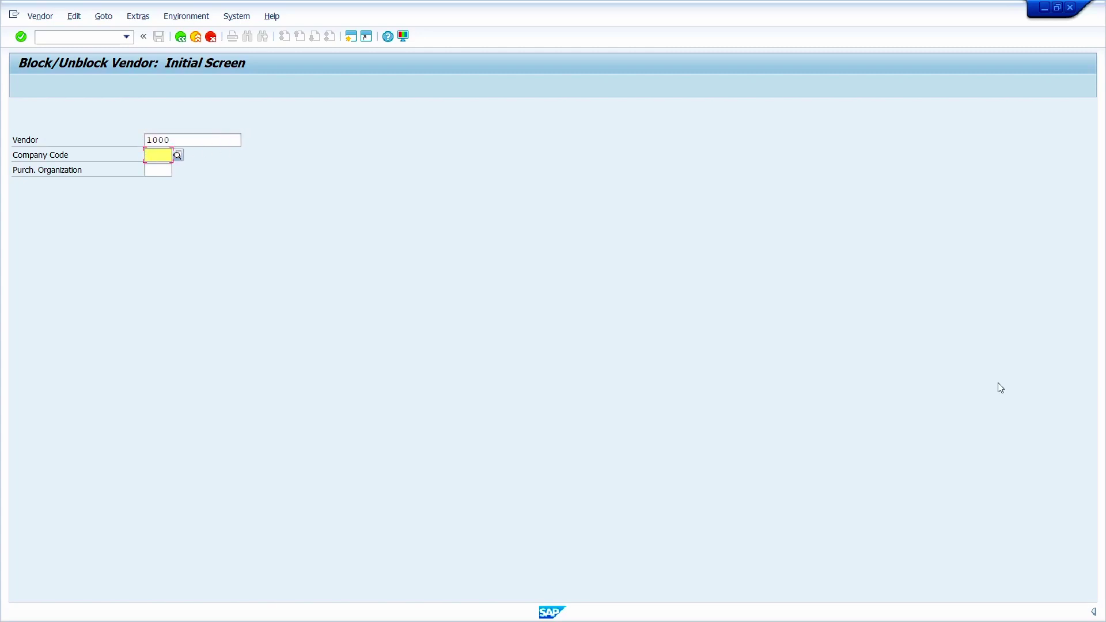
pyautogui.press('Tab')
pyautogui.write('1000')
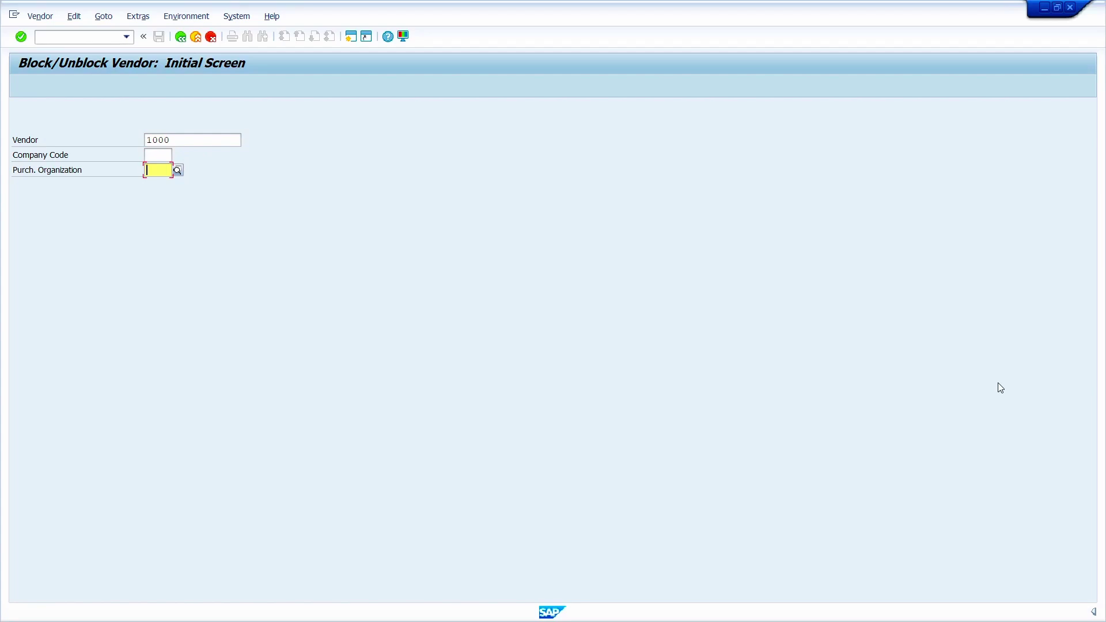
pyautogui.press('Return')
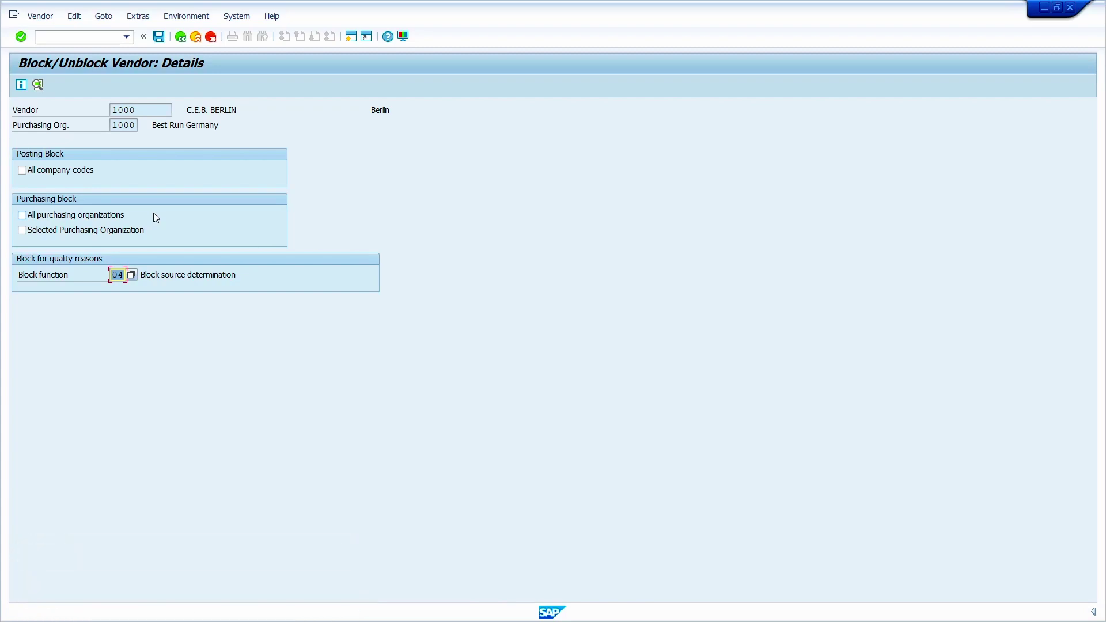
pyautogui.click(66, 232)
pyautogui.click(158, 37)
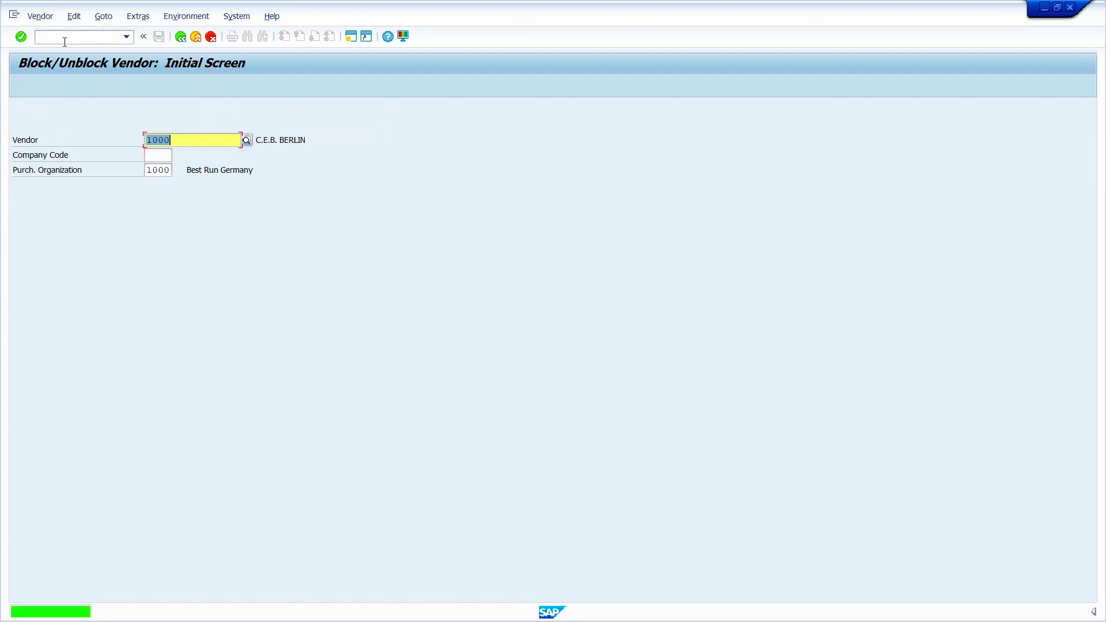
# - Start a new purchase order with transaction ME21N and set its vendor to 1000
pyautogui.click(83, 38)
pyautogui.write('/')
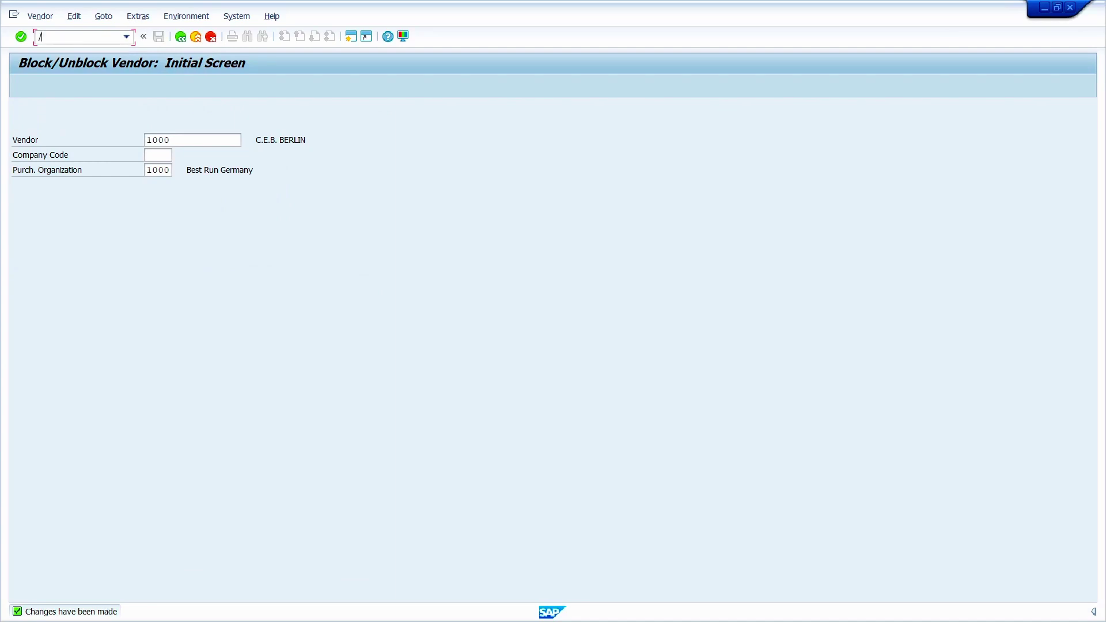
pyautogui.write('nxk06')
pyautogui.press('Return')
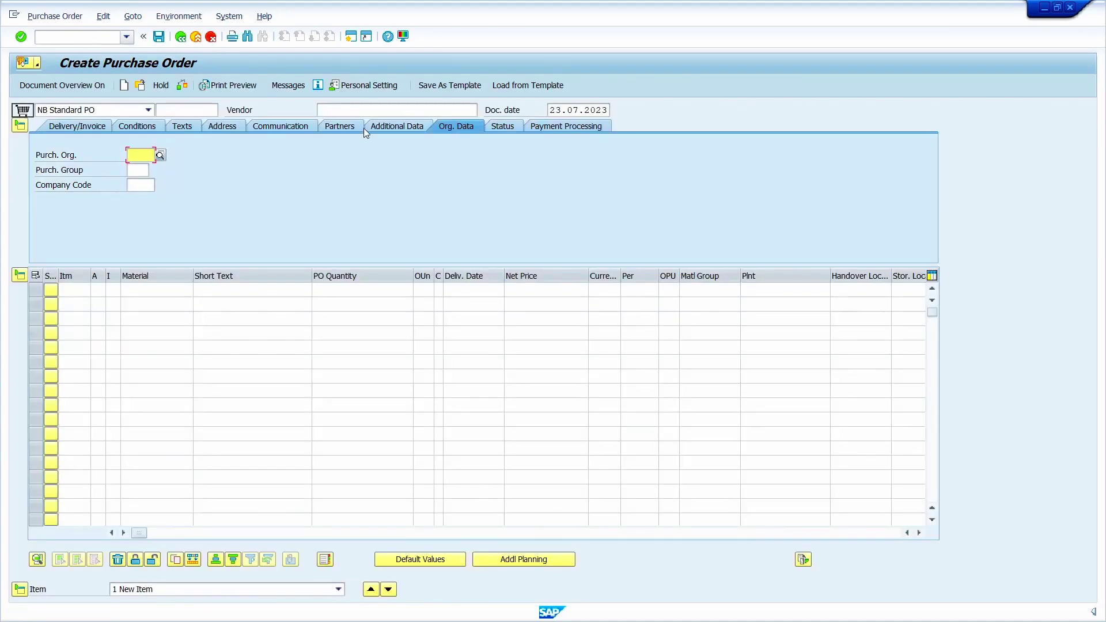
pyautogui.click(379, 111)
pyautogui.click(357, 119)
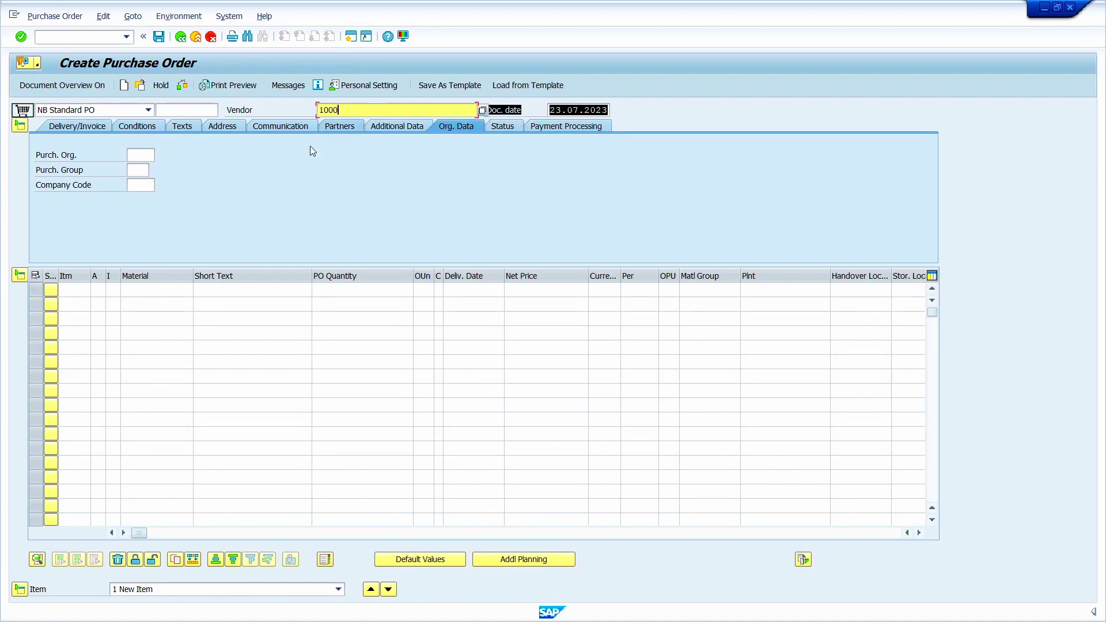
# - Set the purchase order's purchasing organization to 1000, purchasing group to 001 and company code to 1000, and check the entries
pyautogui.click(147, 155)
pyautogui.write('1000')
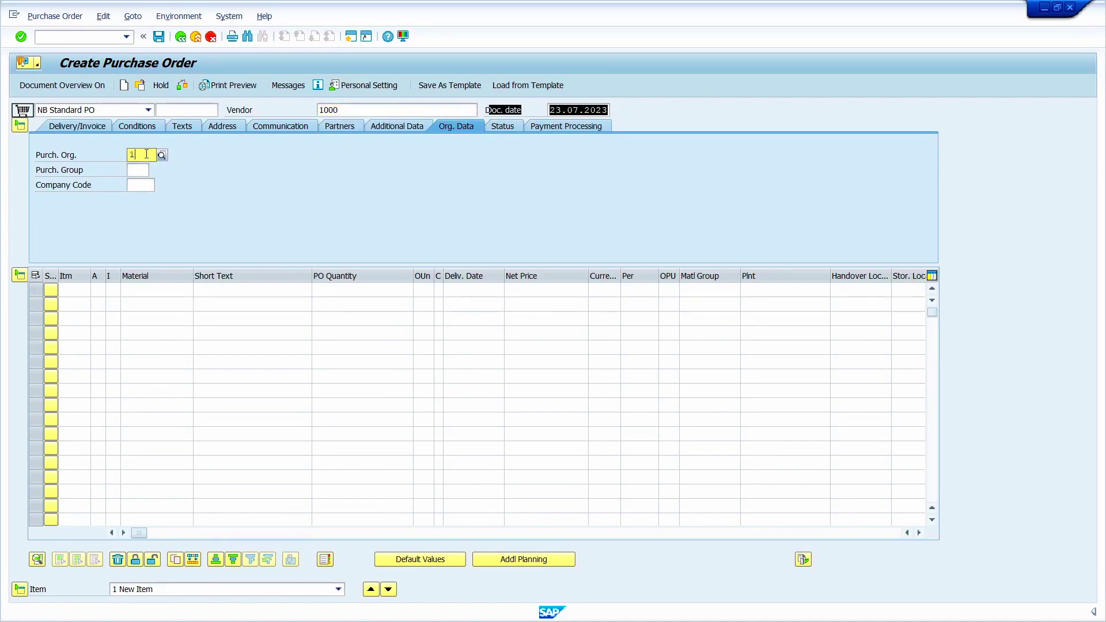
pyautogui.press('Tab')
pyautogui.write('001')
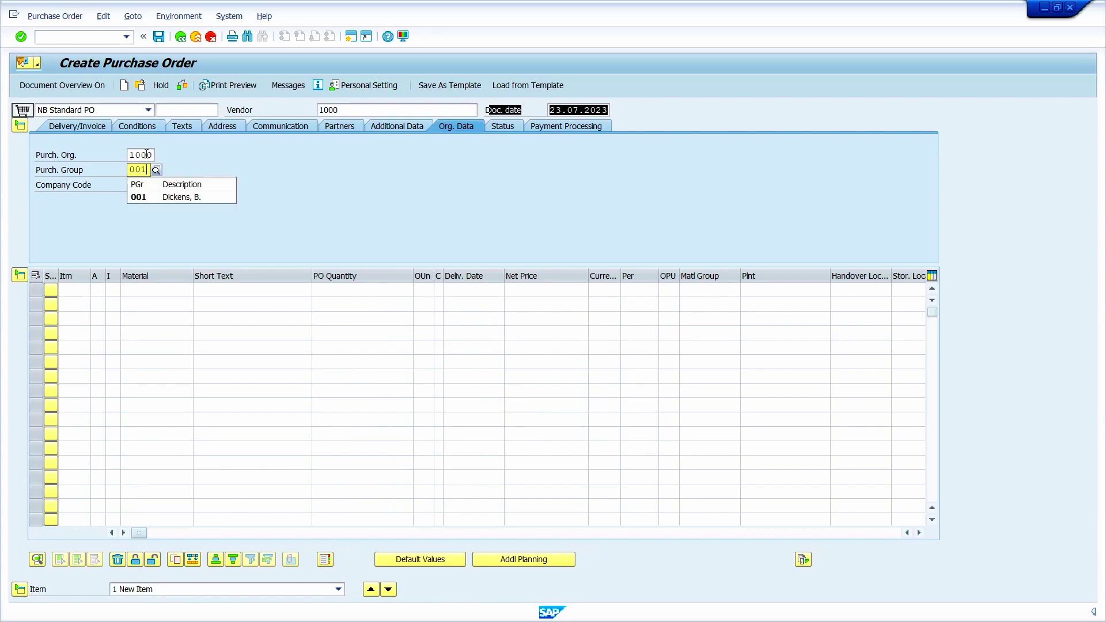
pyautogui.press('Tab')
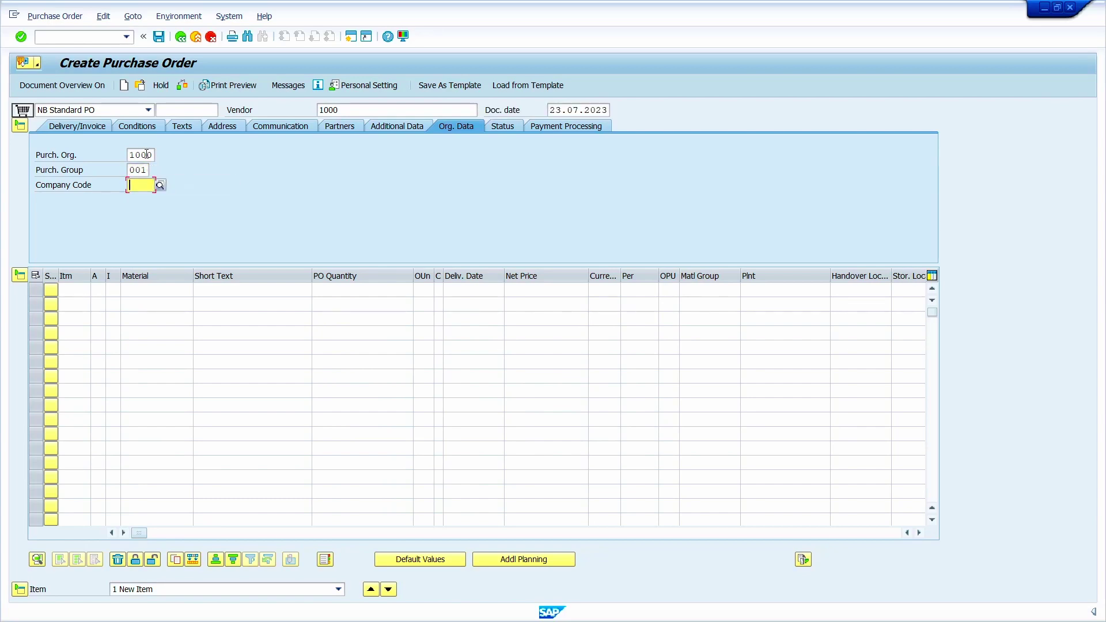
pyautogui.write('1000')
pyautogui.press('Return')
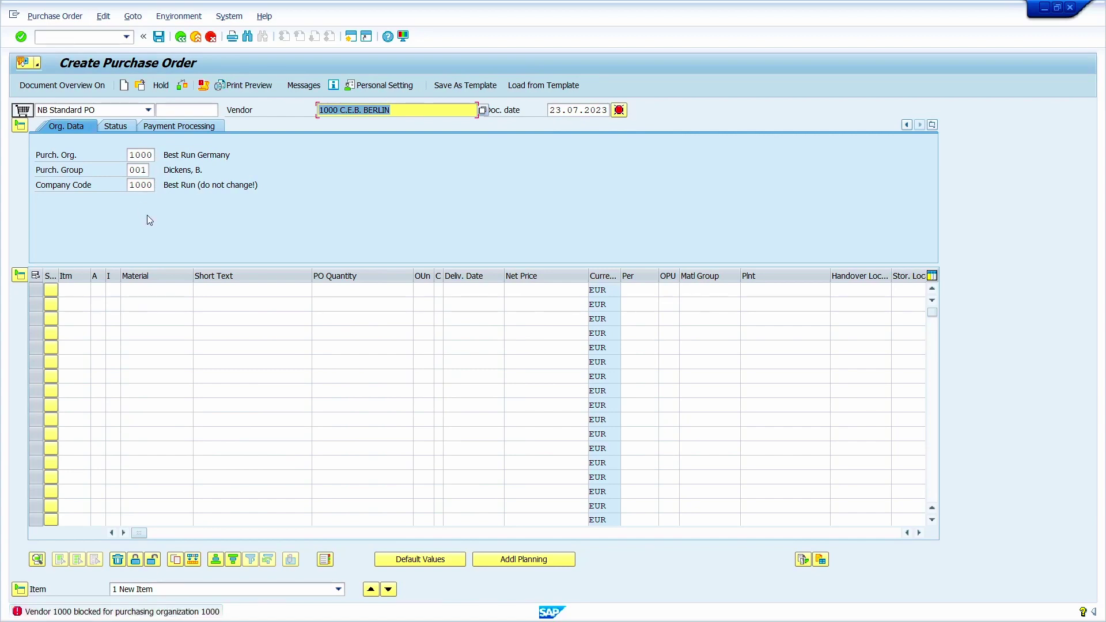
pyautogui.click(75, 39)
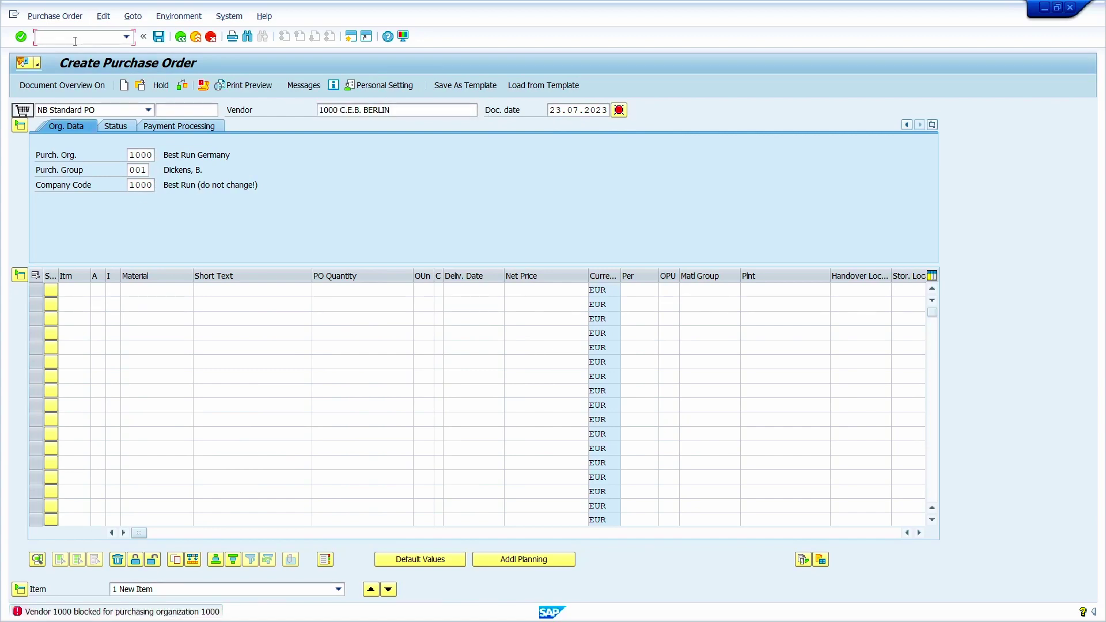
pyautogui.write('/nme11')
pyautogui.press('Return')
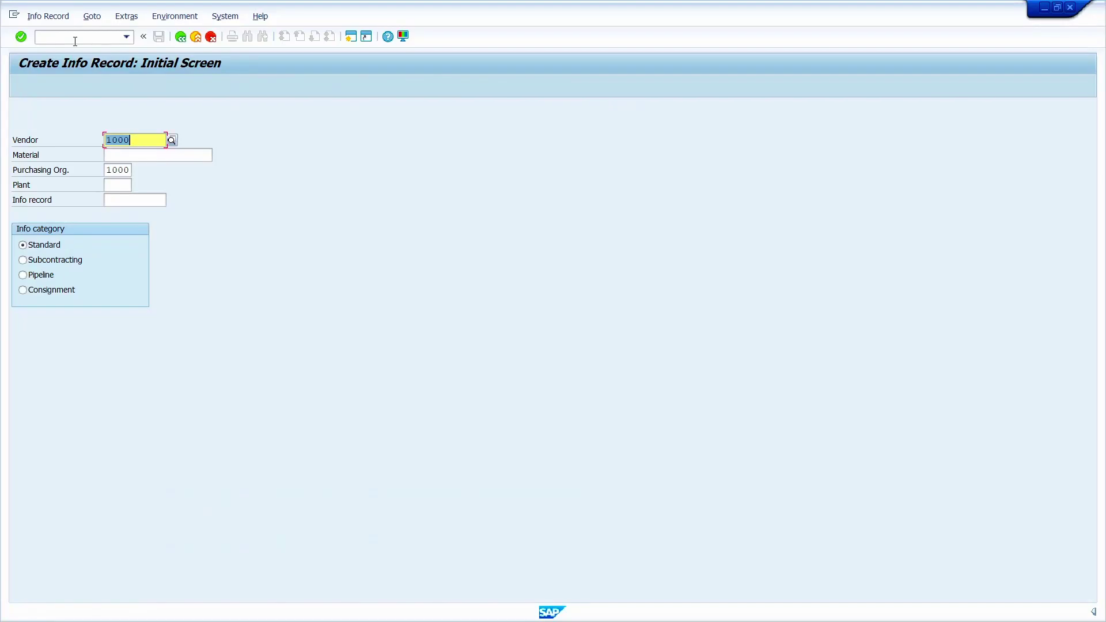
pyautogui.press('Tab')
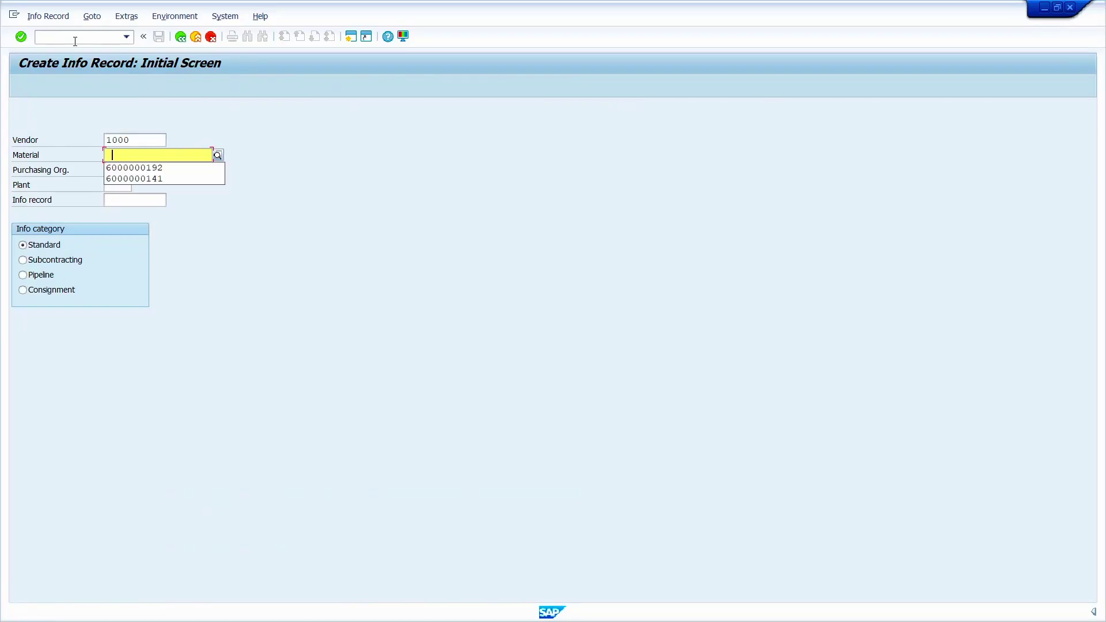
pyautogui.press('Down')
pyautogui.press('Return')
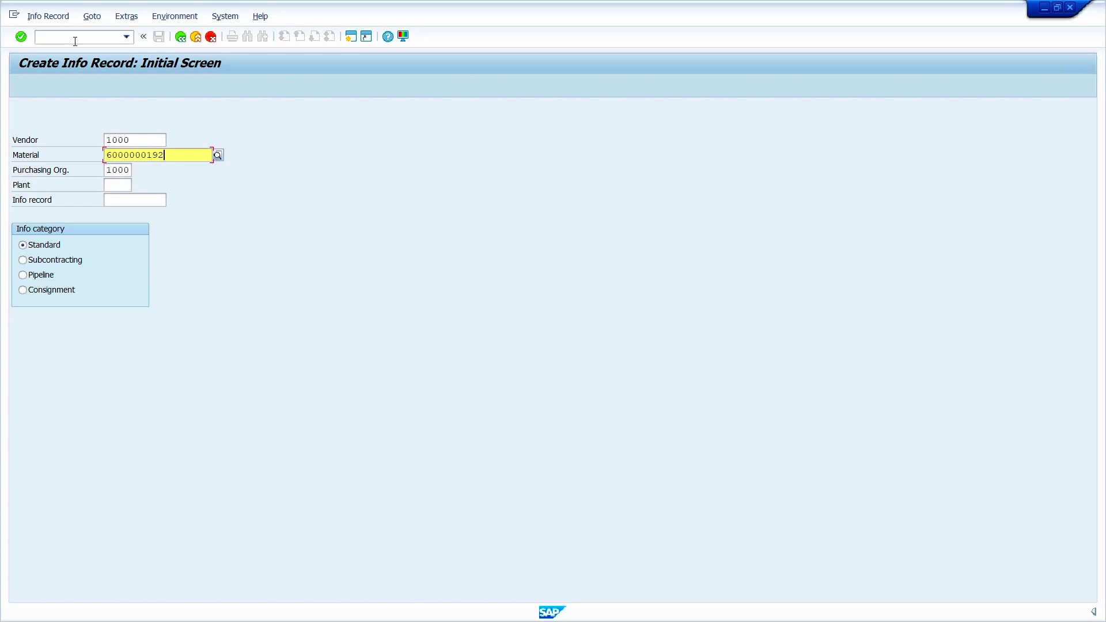
pyautogui.press('Return')
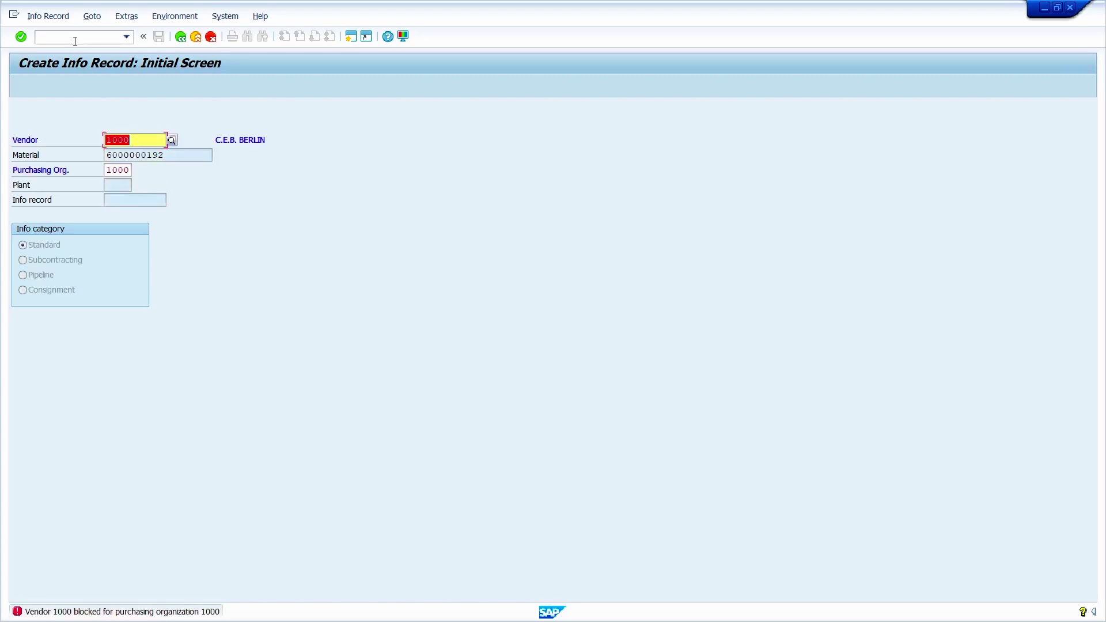
pyautogui.press('F3')
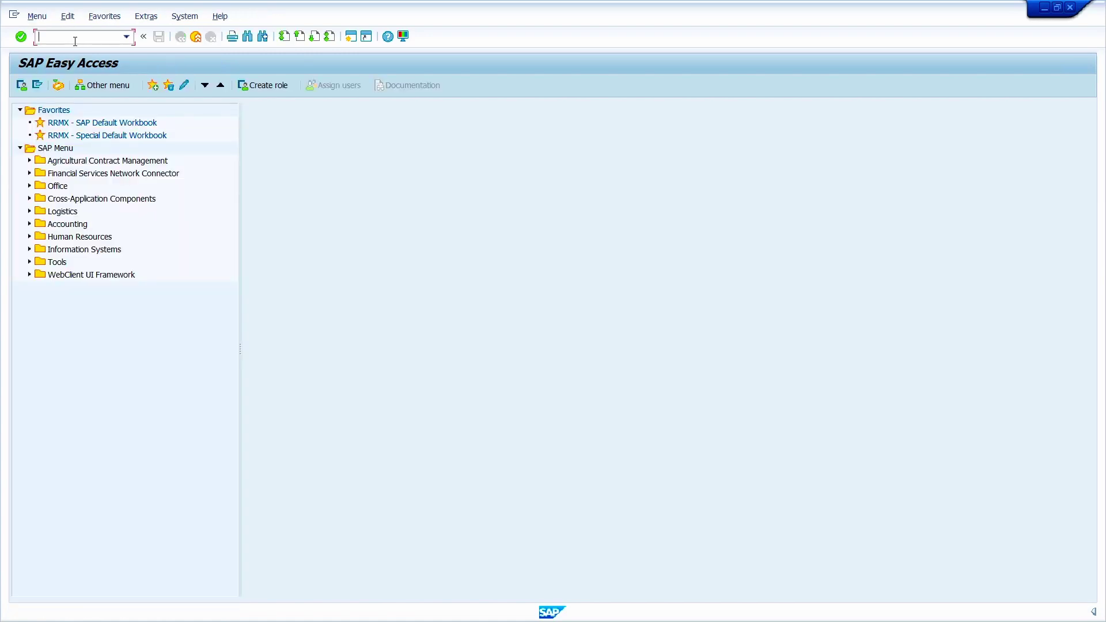
pyautogui.write('me01')
pyautogui.press('Return')
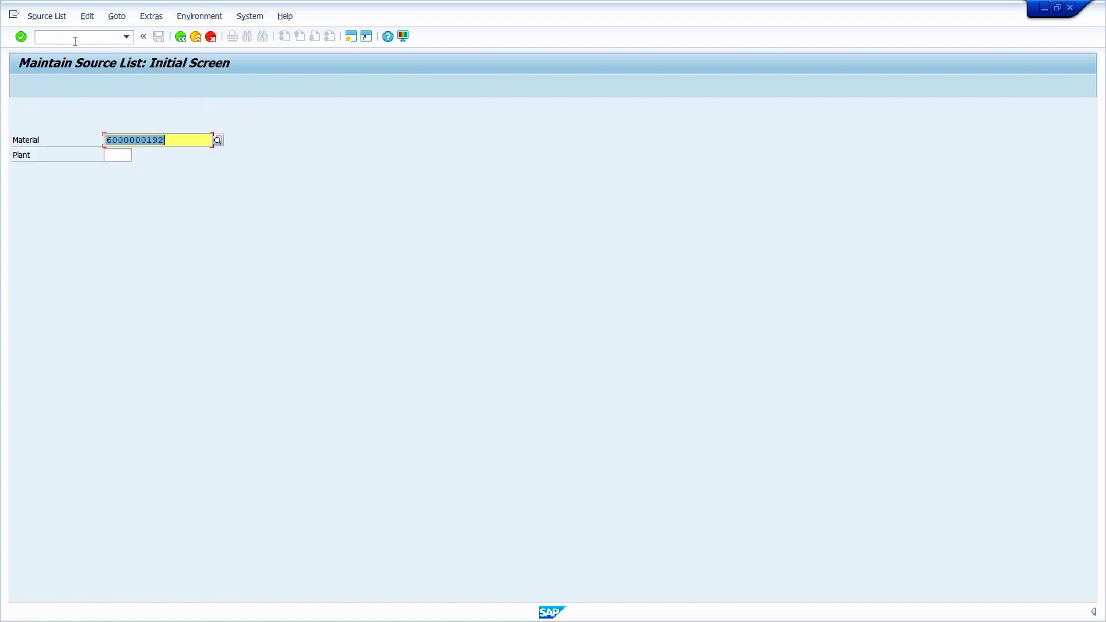
pyautogui.press('Tab')
pyautogui.write('1000')
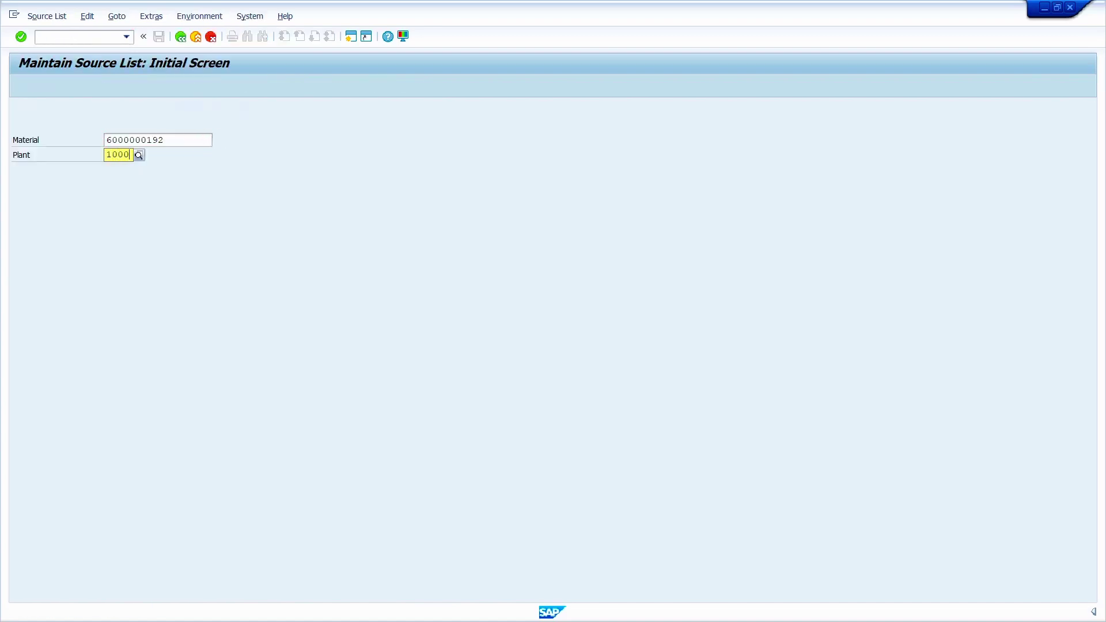
pyautogui.press('Return')
# - Set the first source list record's validity from 12.07.2023 to 31.12.9999
pyautogui.press('BackSpace')
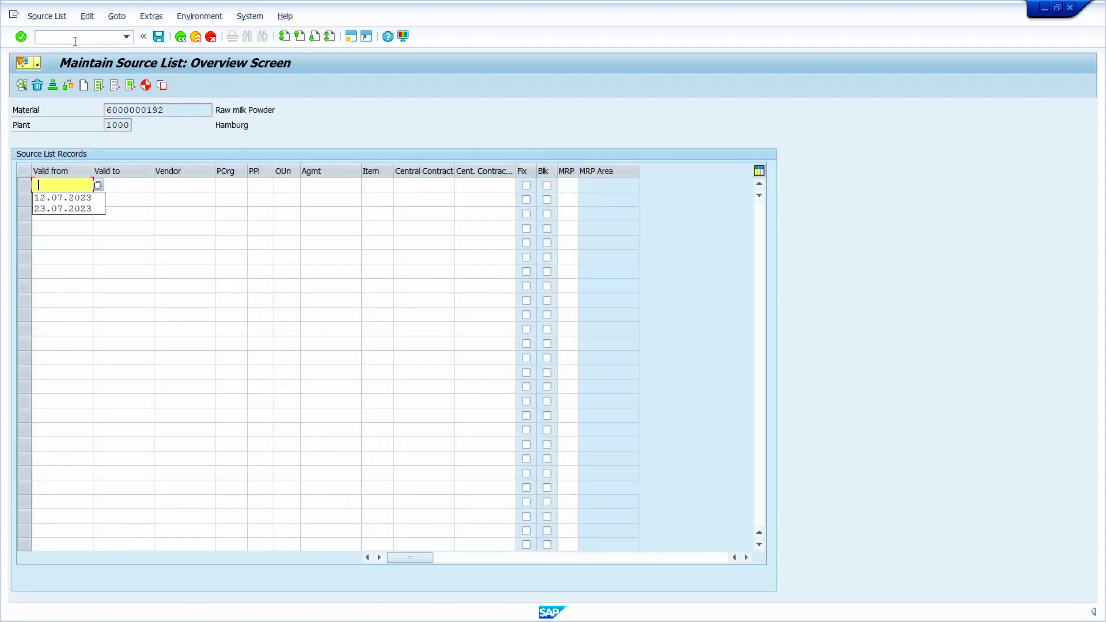
pyautogui.press('Down')
pyautogui.press('Return')
pyautogui.press('Tab')
pyautogui.press('BackSpace')
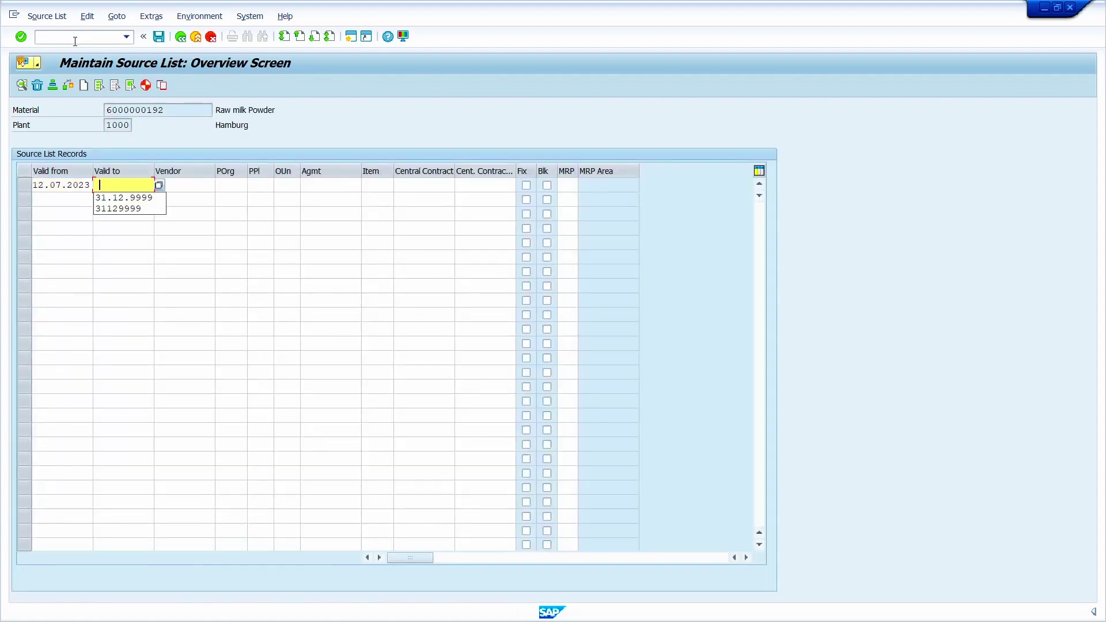
pyautogui.press('Down')
pyautogui.press('Return')
# - Try to assign vendor 1000 with purchasing organization 1000 to the source list record
pyautogui.press('Tab')
pyautogui.write('1000')
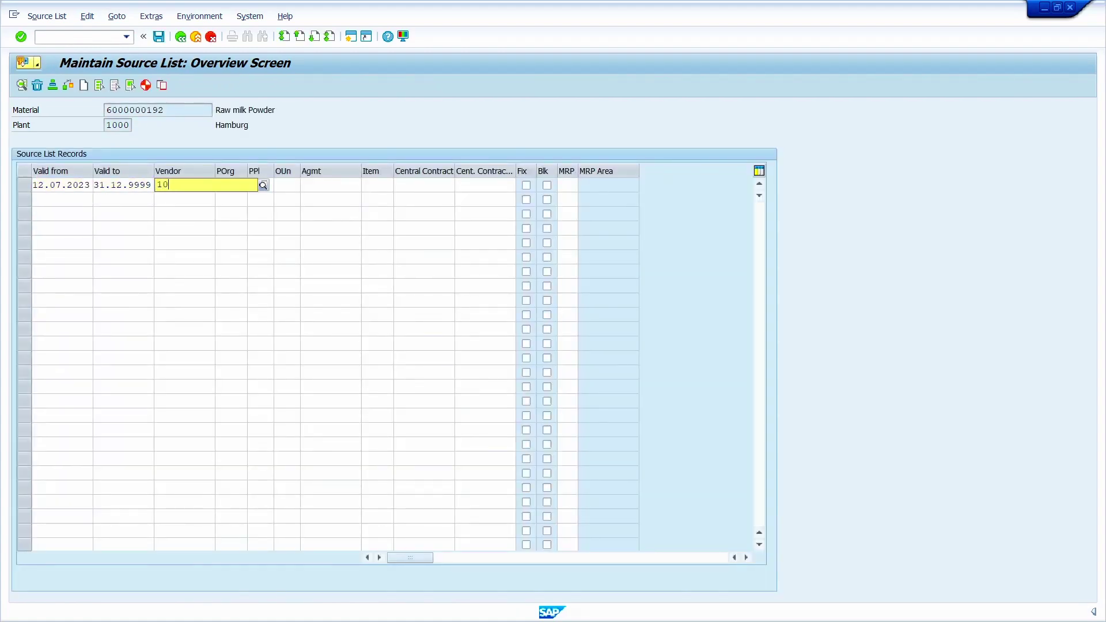
pyautogui.press('Tab')
pyautogui.write('1')
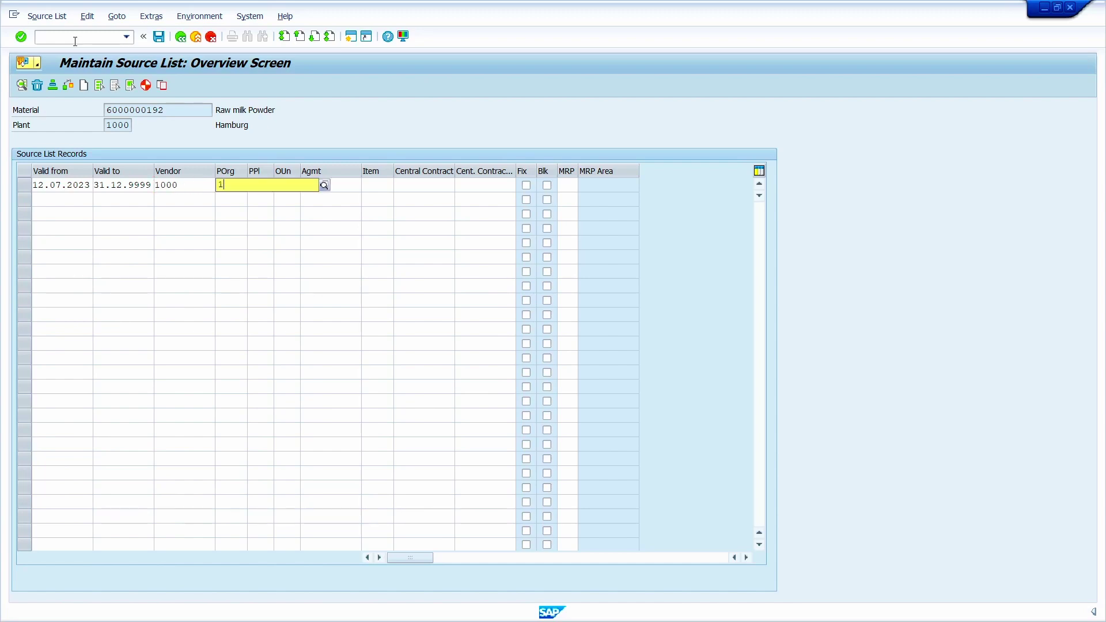
pyautogui.write('000')
pyautogui.press('Tab')
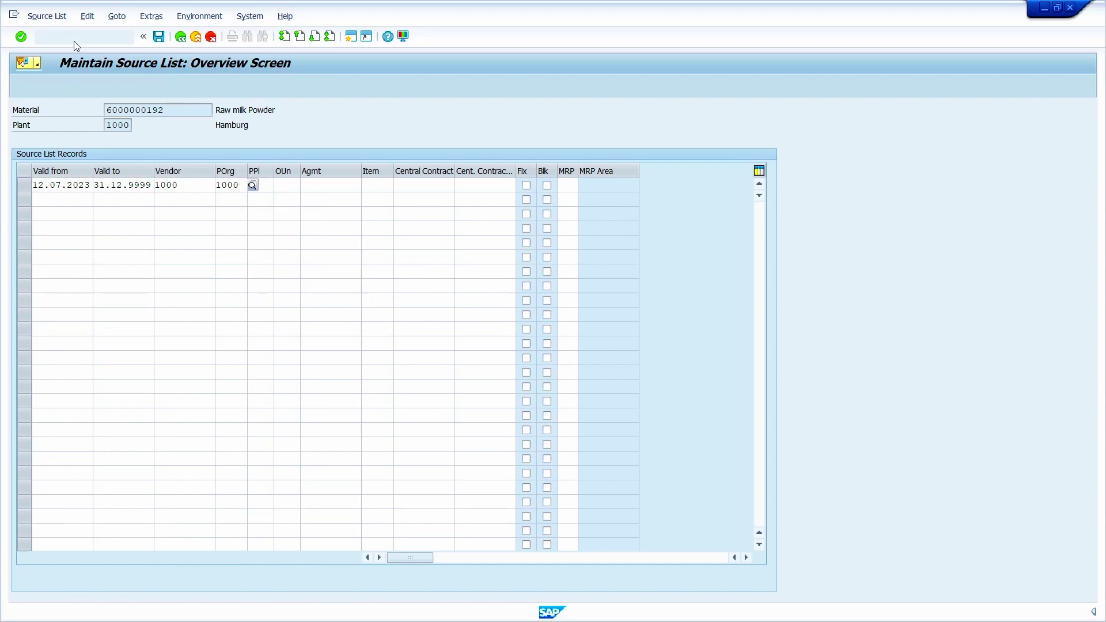
pyautogui.press('Return')
pyautogui.press('Tab')
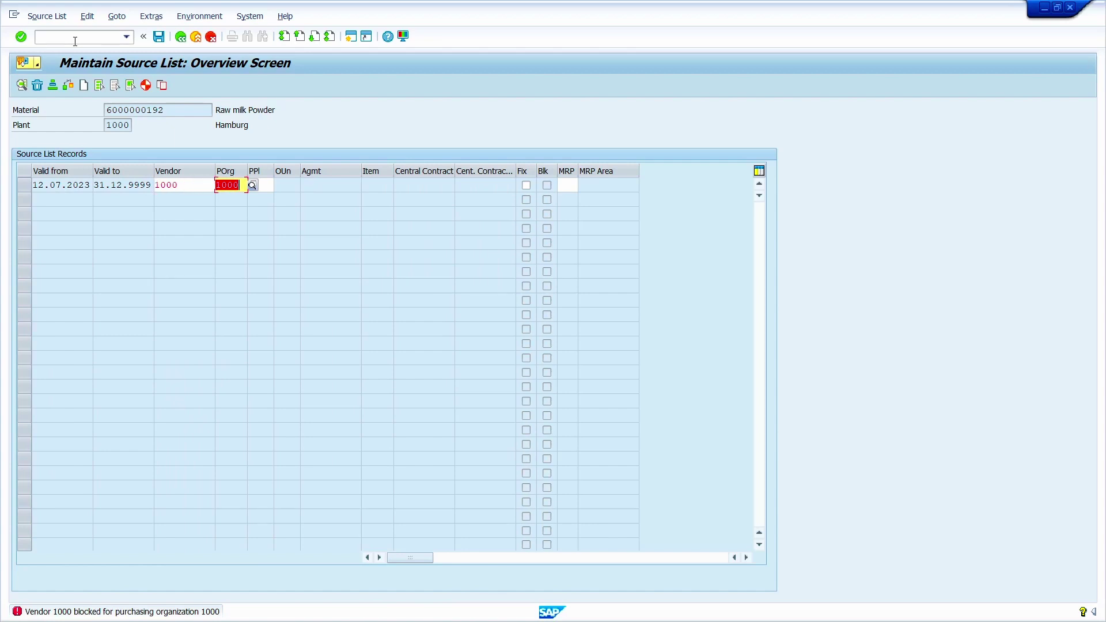
pyautogui.write('1000')
pyautogui.press('Return')
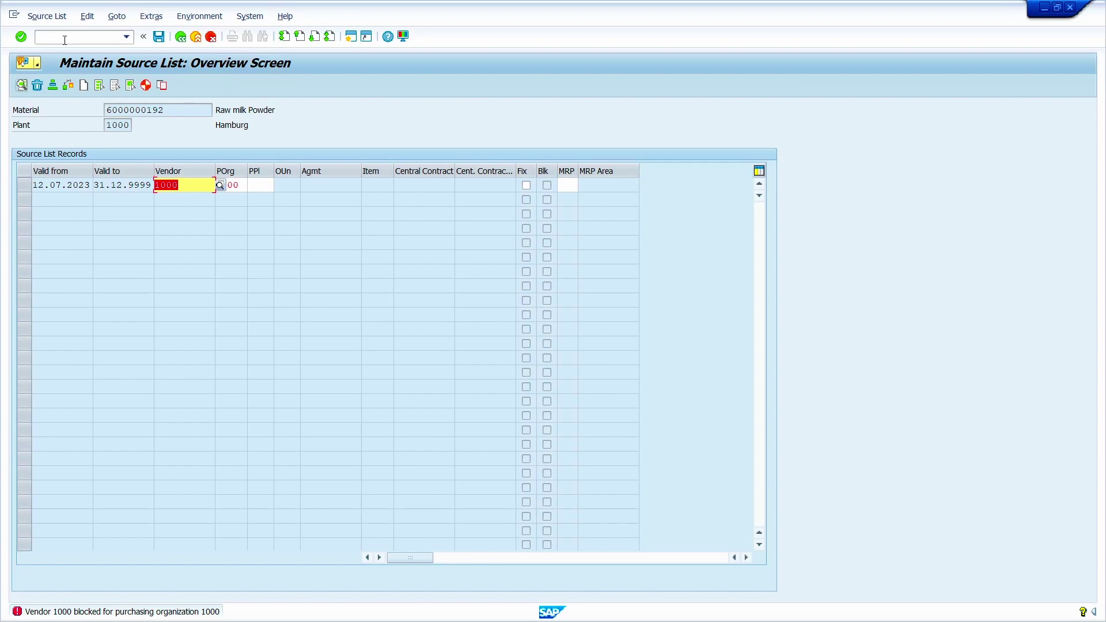
# - Open the block details in transaction XK05 for vendor 1000, company code 1000 and purchasing organization 1000
pyautogui.click(88, 38)
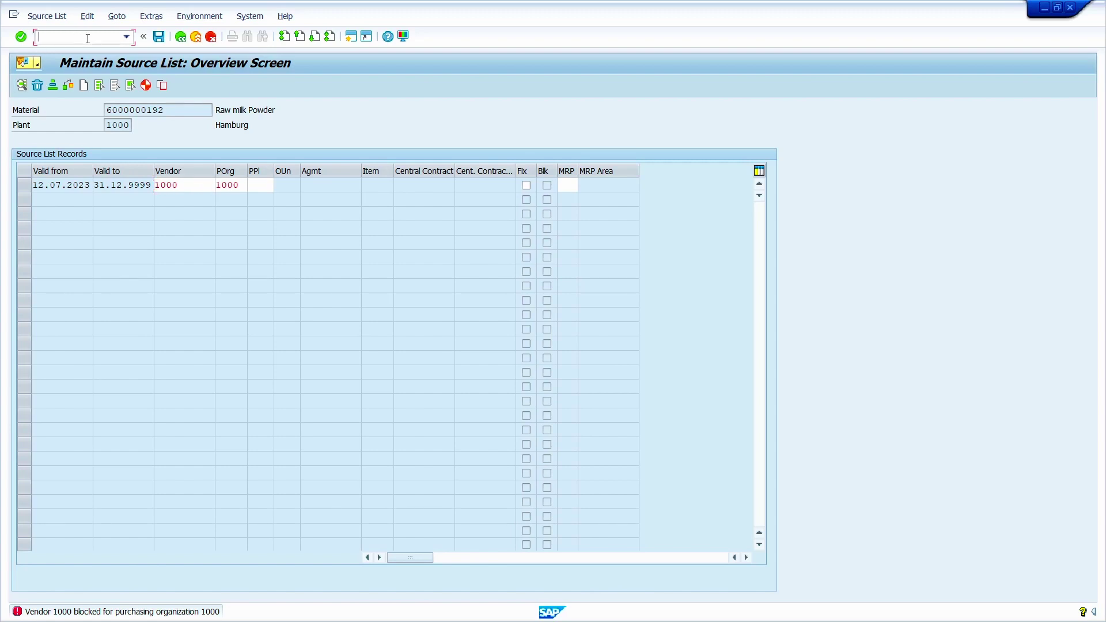
pyautogui.write('/nxk05')
pyautogui.press('Return')
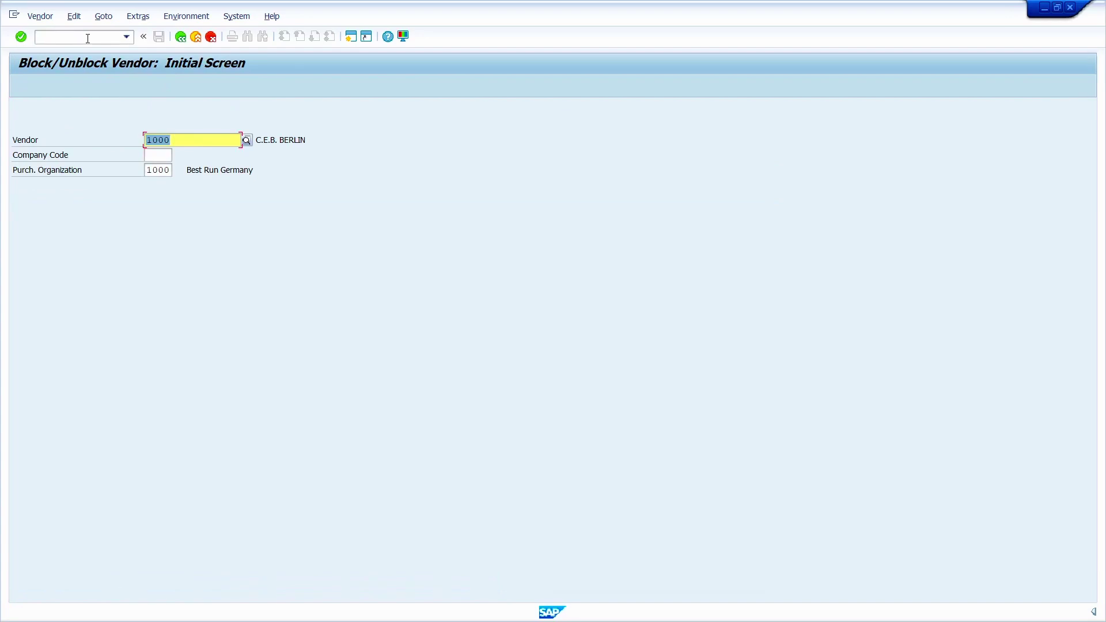
pyautogui.press('Tab')
pyautogui.write('1000')
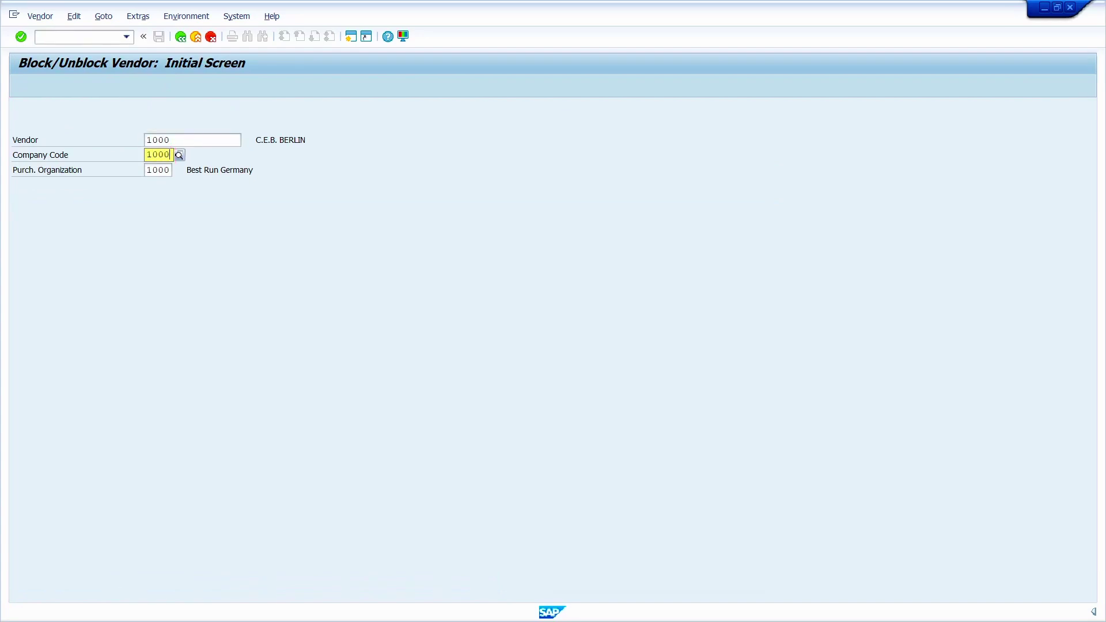
pyautogui.press('Return')
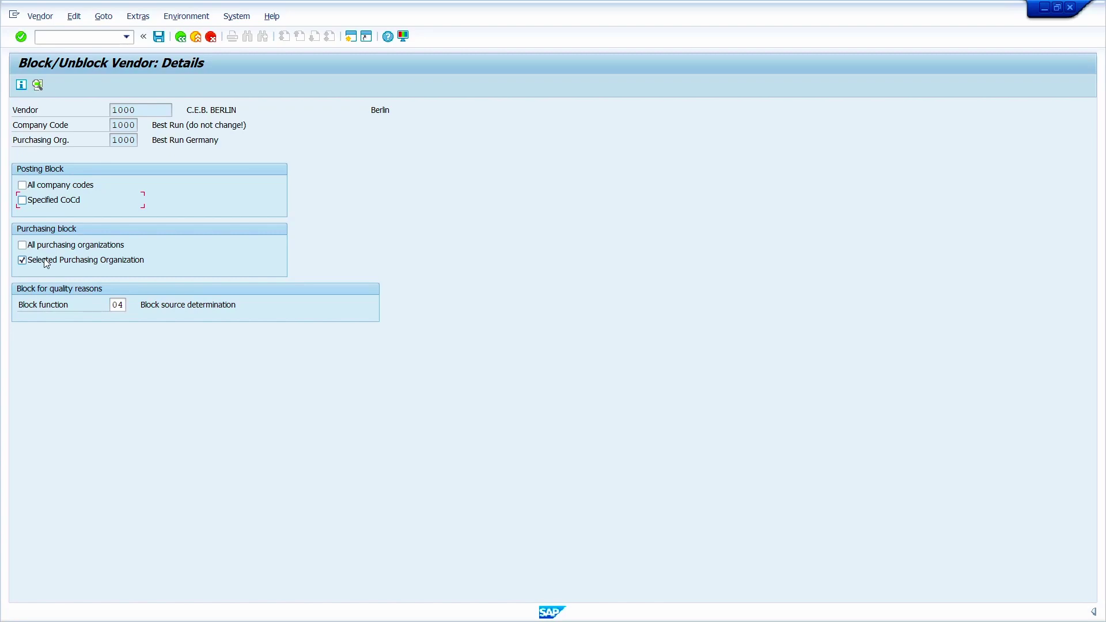
# - Remove the block for the selected purchasing organization, set the posting block for the specified company code, and save
pyautogui.click(47, 262)
pyautogui.click(51, 200)
pyautogui.press('Return')
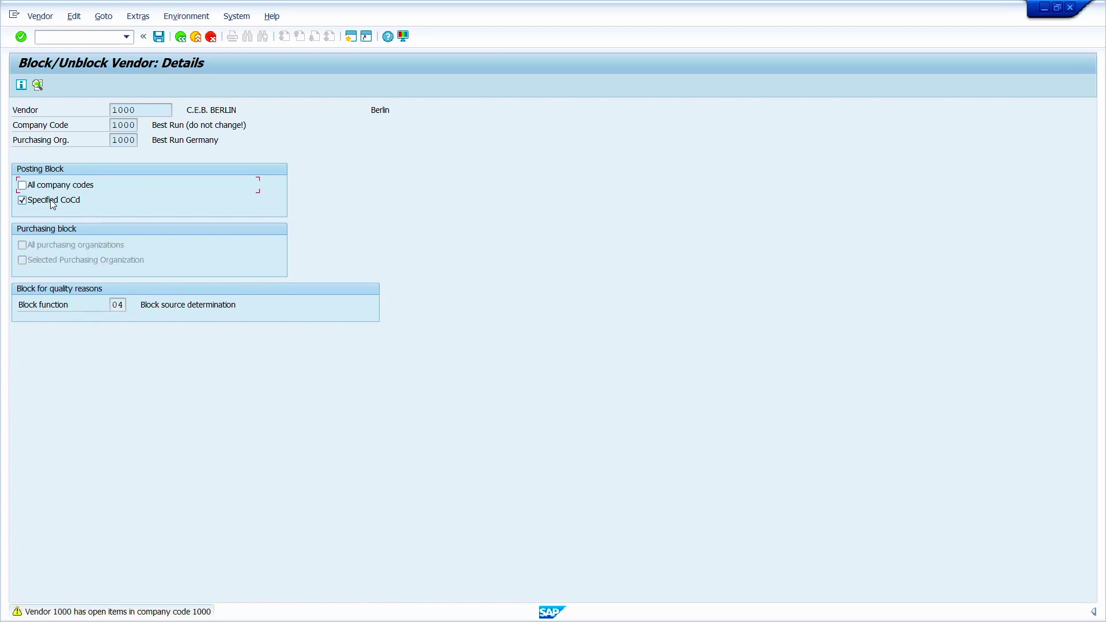
pyautogui.hotkey('ctrl', 's')
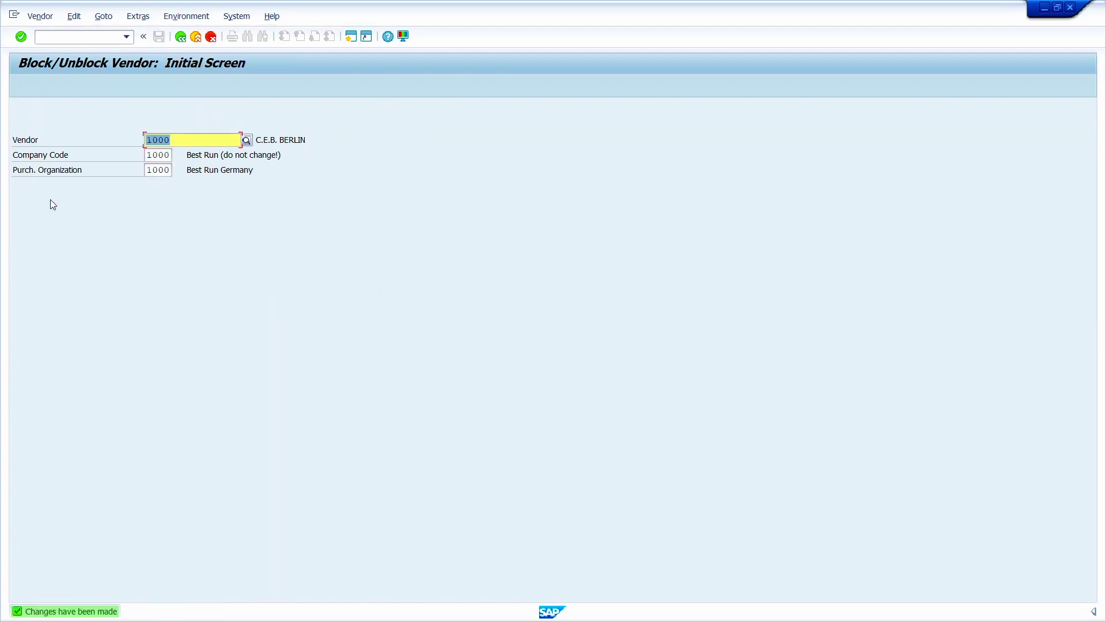
# - Open transaction ME21N to create a standard purchase order and enter 1000 as the vendor
pyautogui.press('F3')
pyautogui.write('me21n')
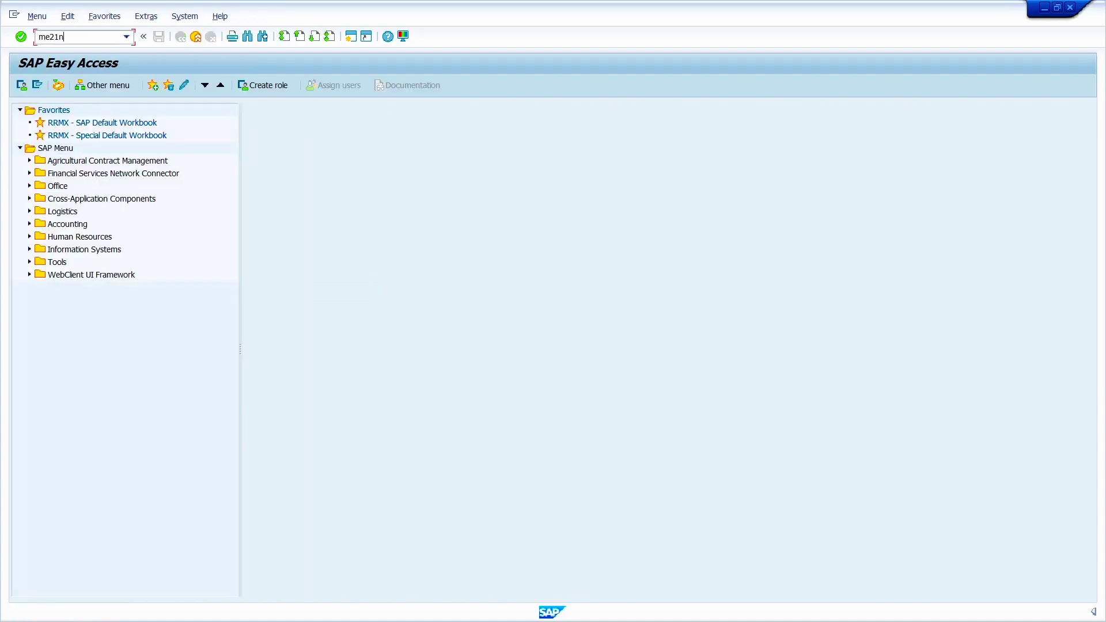
pyautogui.press('Return')
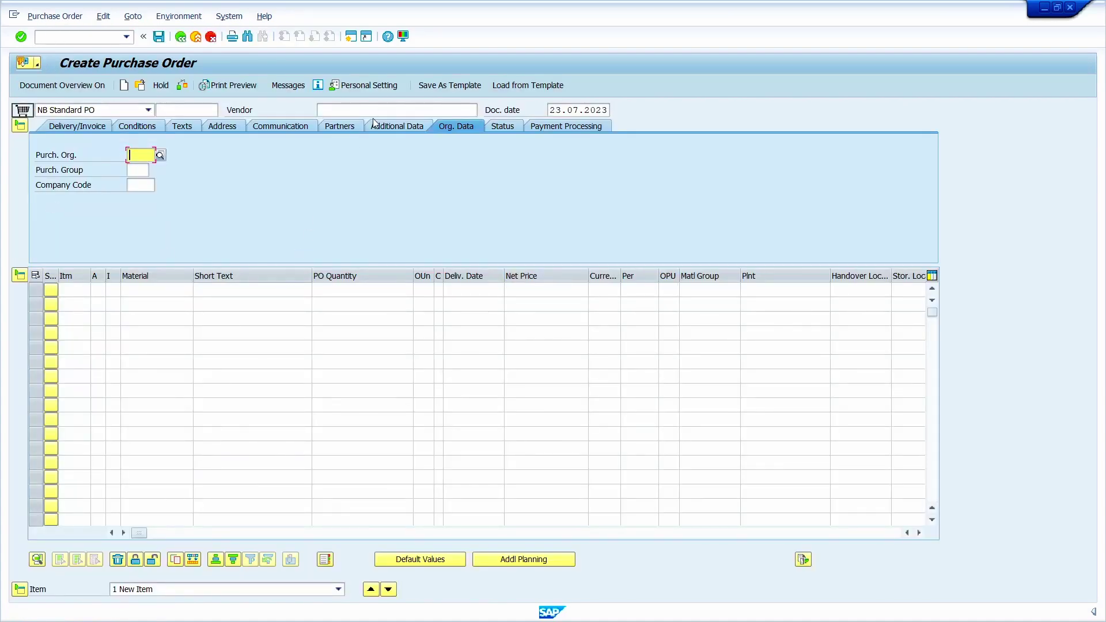
pyautogui.click(376, 112)
pyautogui.click(375, 113)
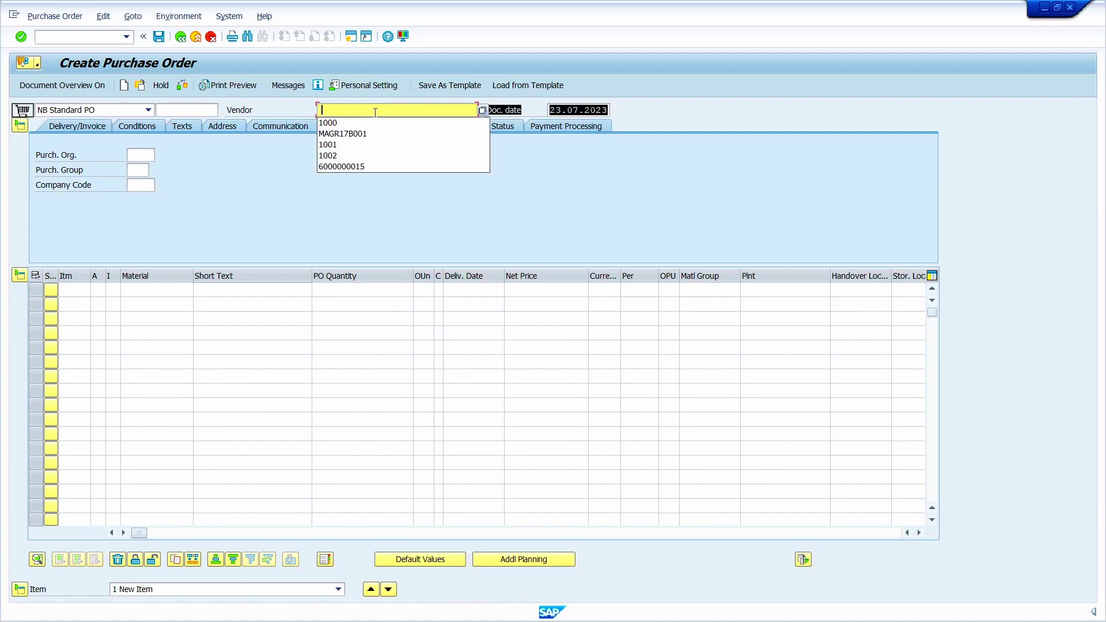
pyautogui.click(375, 123)
pyautogui.press('Return')
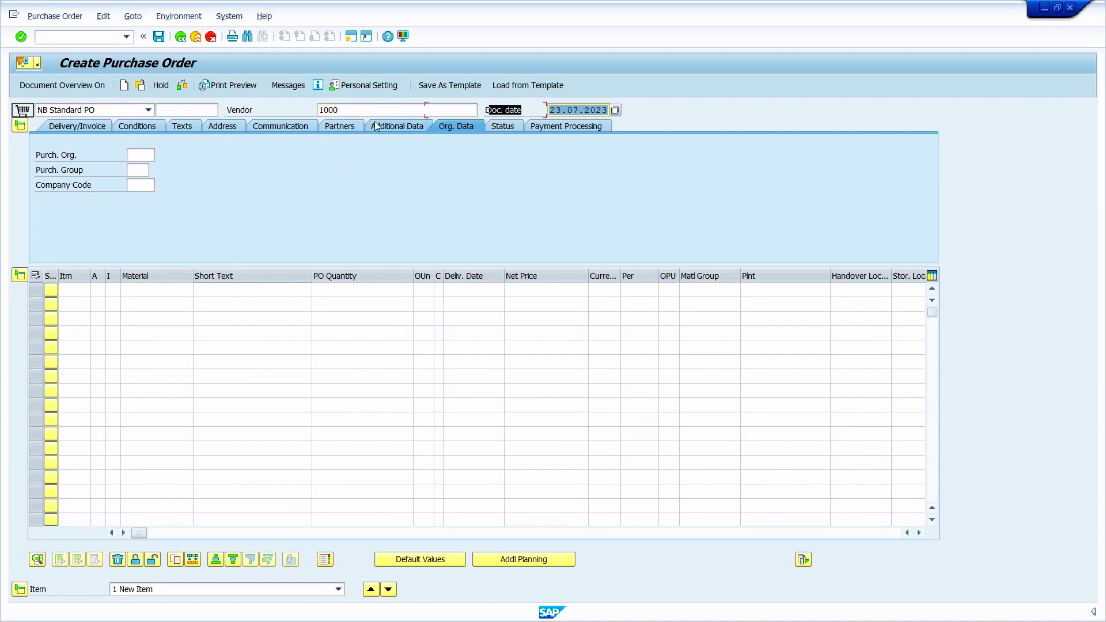
# - Set the purchase order's purchasing organization to 1000, purchasing group to 001 and company code to 1000
pyautogui.press('Tab')
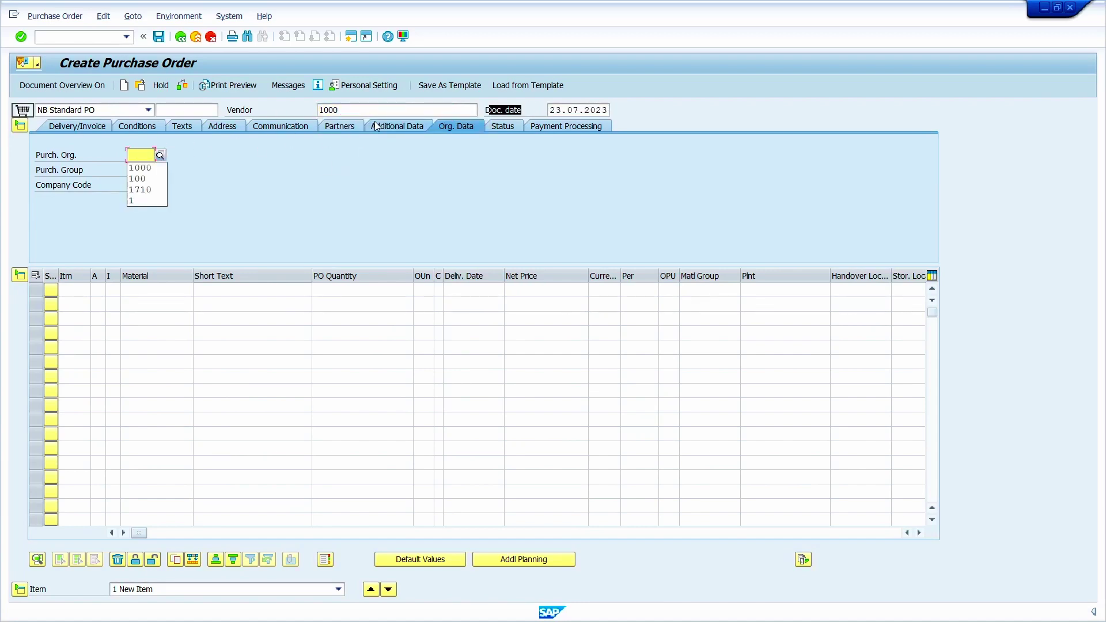
pyautogui.press('Down')
pyautogui.press('Return')
pyautogui.press('Tab')
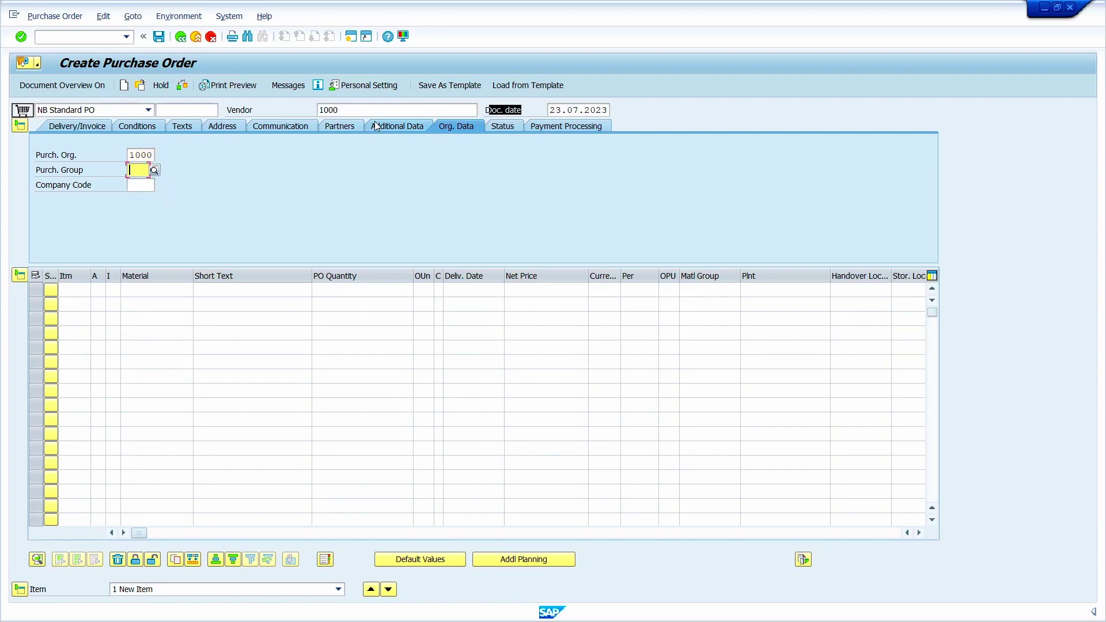
pyautogui.press('Down')
pyautogui.press('Return')
pyautogui.press('Tab')
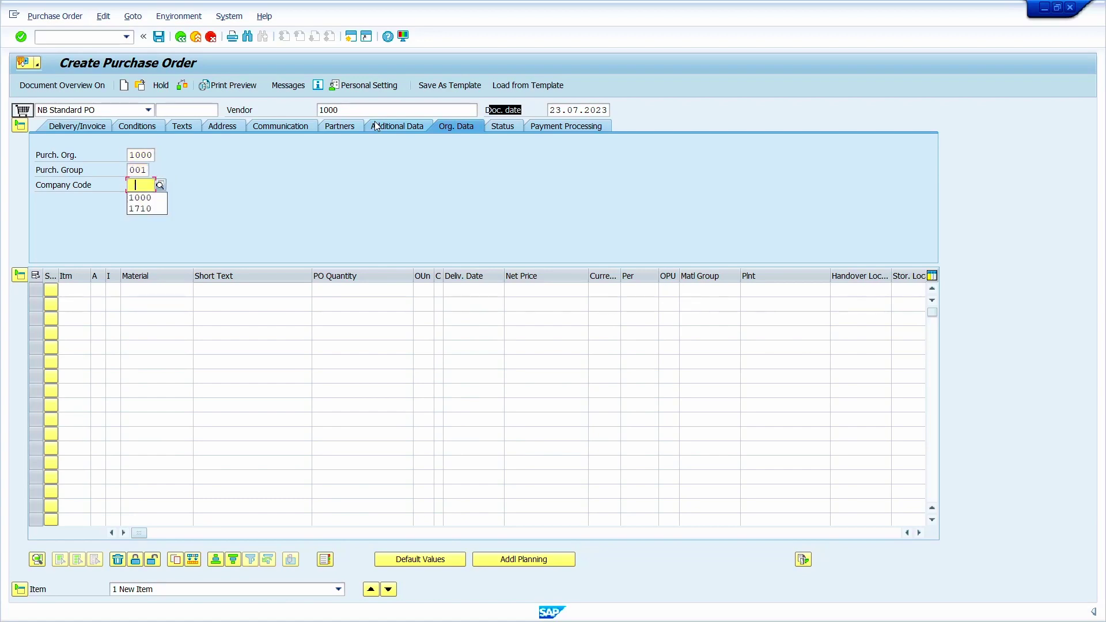
pyautogui.press('Down')
pyautogui.press('Return')
pyautogui.press('Return')
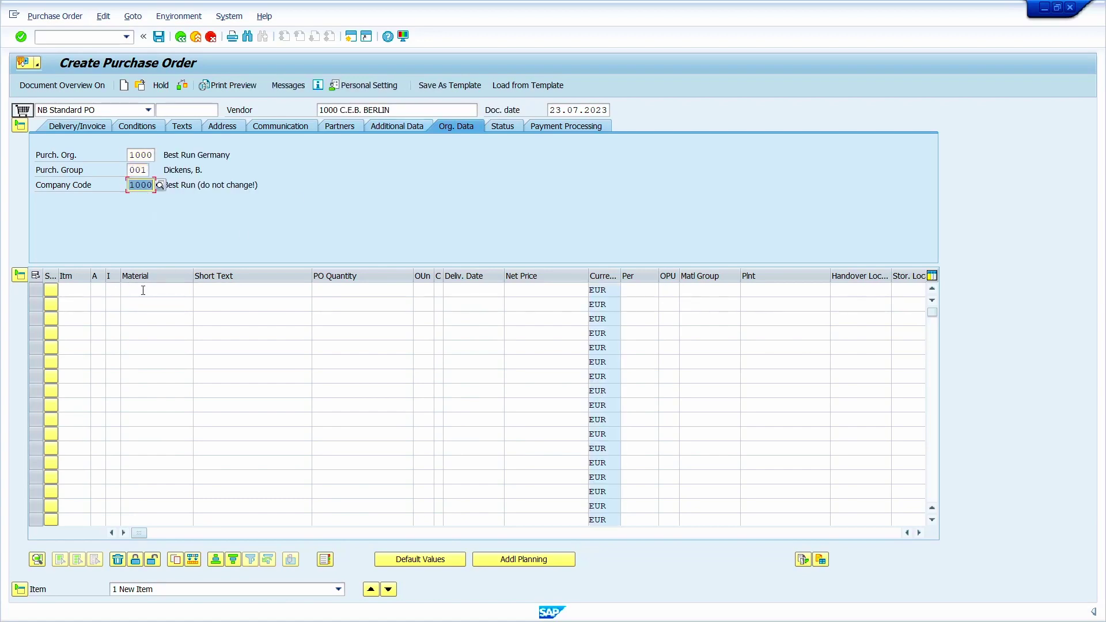
pyautogui.click(143, 290)
pyautogui.click(156, 303)
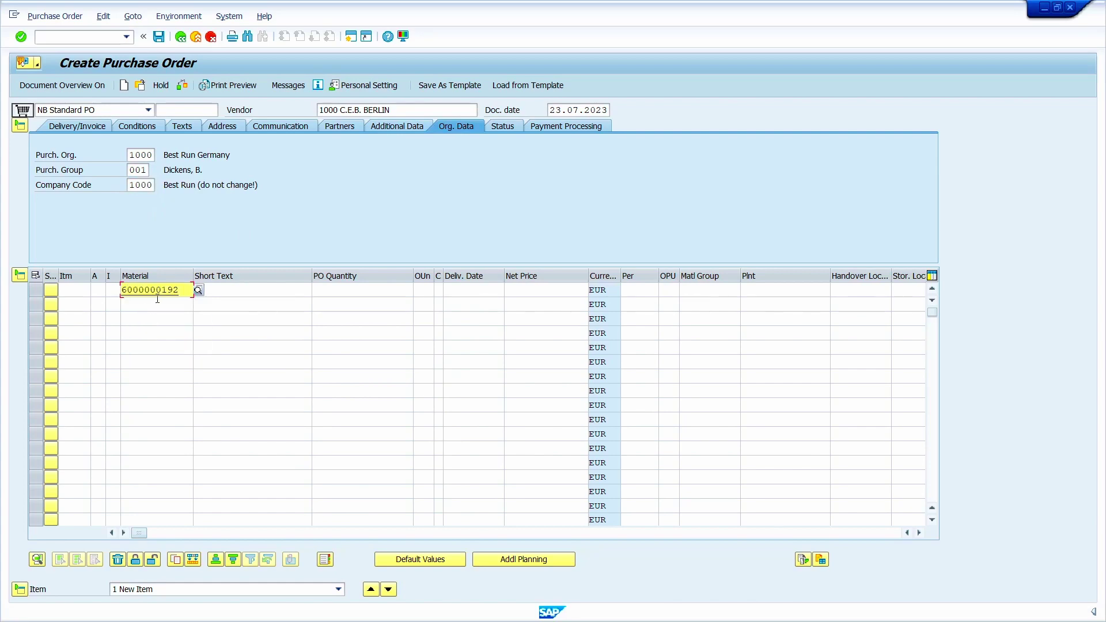
pyautogui.press('Return')
pyautogui.click(162, 289)
pyautogui.click(162, 303)
pyautogui.press('Tab')
pyautogui.press('Tab')
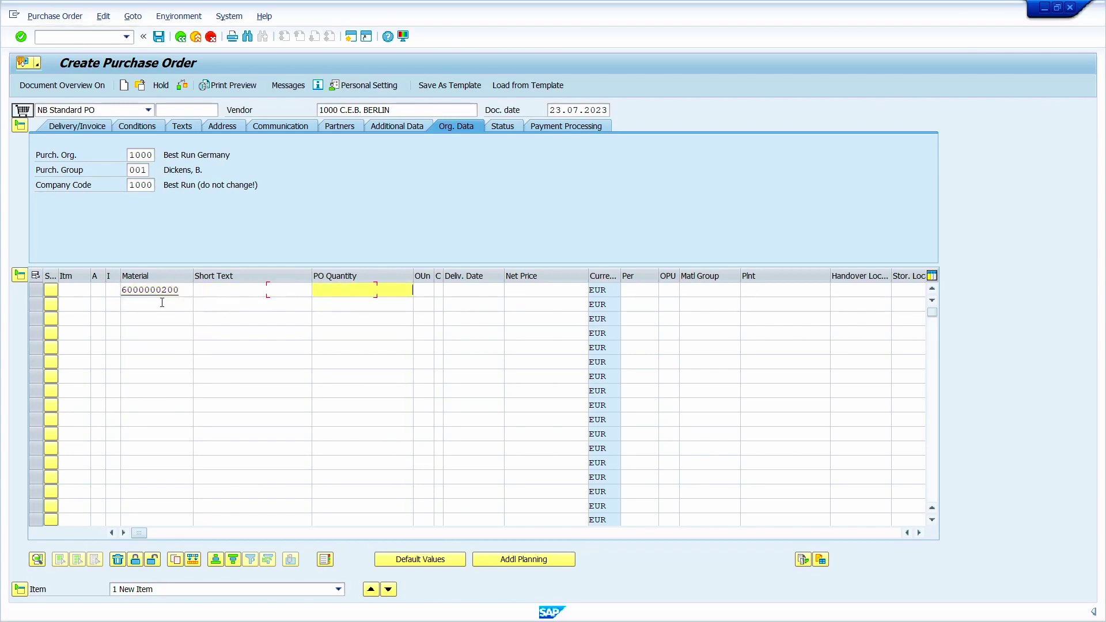
# - Give the first item a quantity of 10, plant 1000 and storage location 0001
pyautogui.write('10')
pyautogui.press('Tab')
pyautogui.press('Tab')
pyautogui.press('Tab')
pyautogui.press('Tab')
pyautogui.press('Tab')
pyautogui.press('Tab')
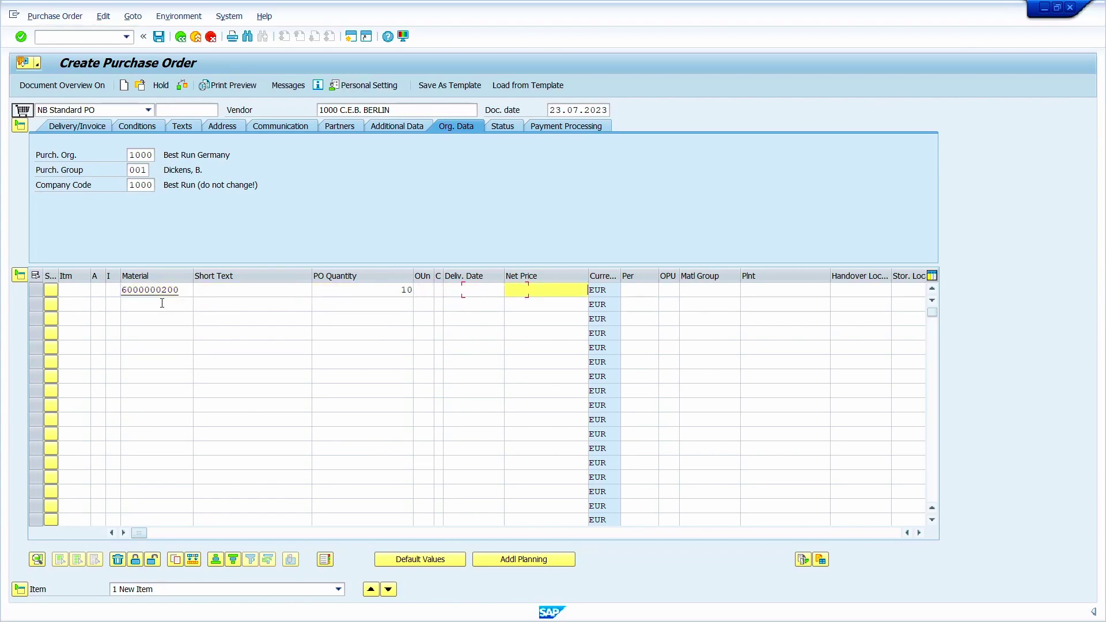
pyautogui.press('Tab')
pyautogui.press('Tab')
pyautogui.write('1000')
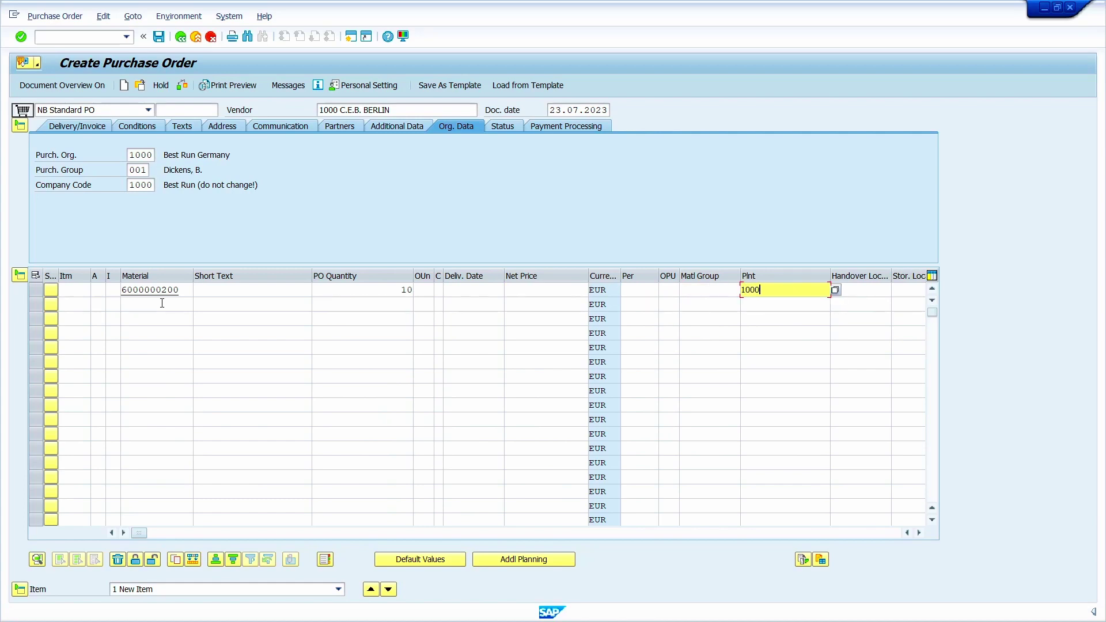
pyautogui.press('Tab')
pyautogui.write('0001')
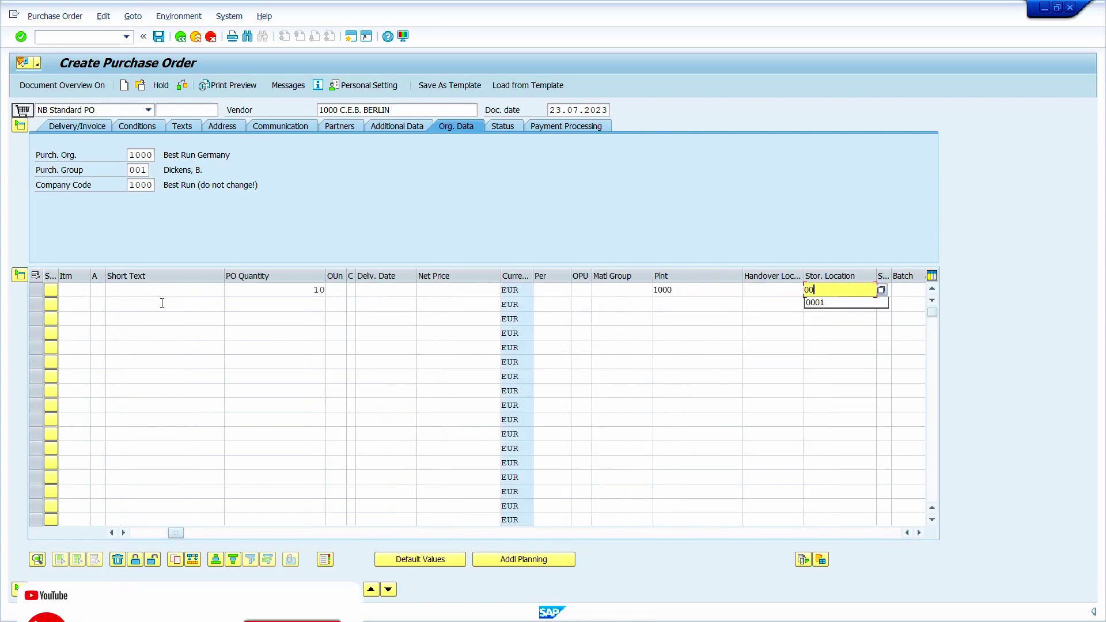
pyautogui.press('Return')
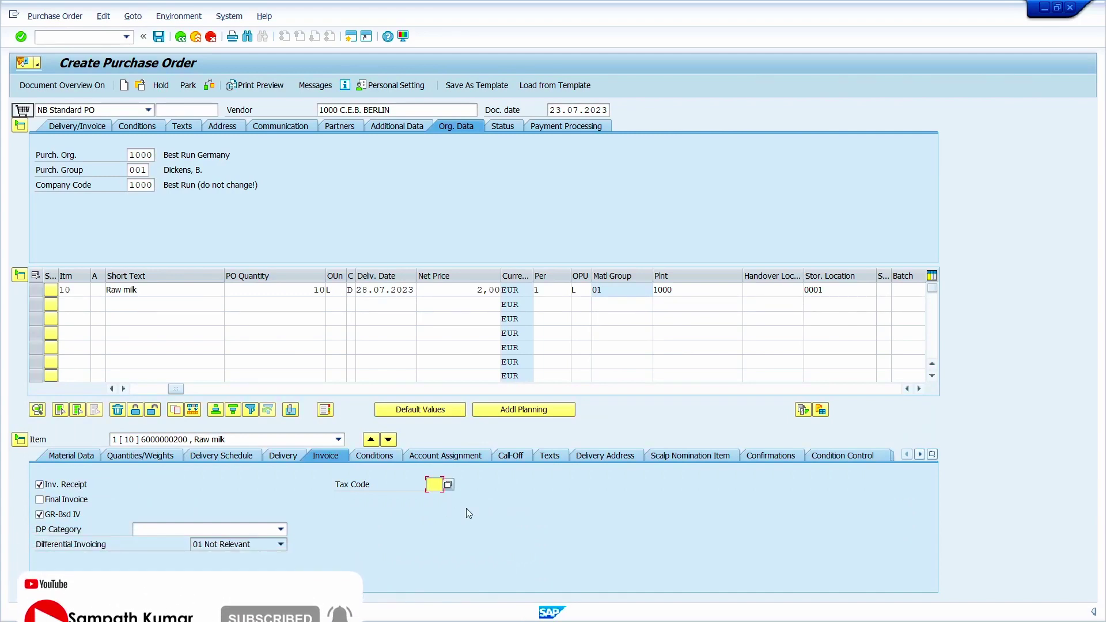
# - Set the item's invoice tax code to 0I and save the purchase order
pyautogui.write('0i')
pyautogui.press('Return')
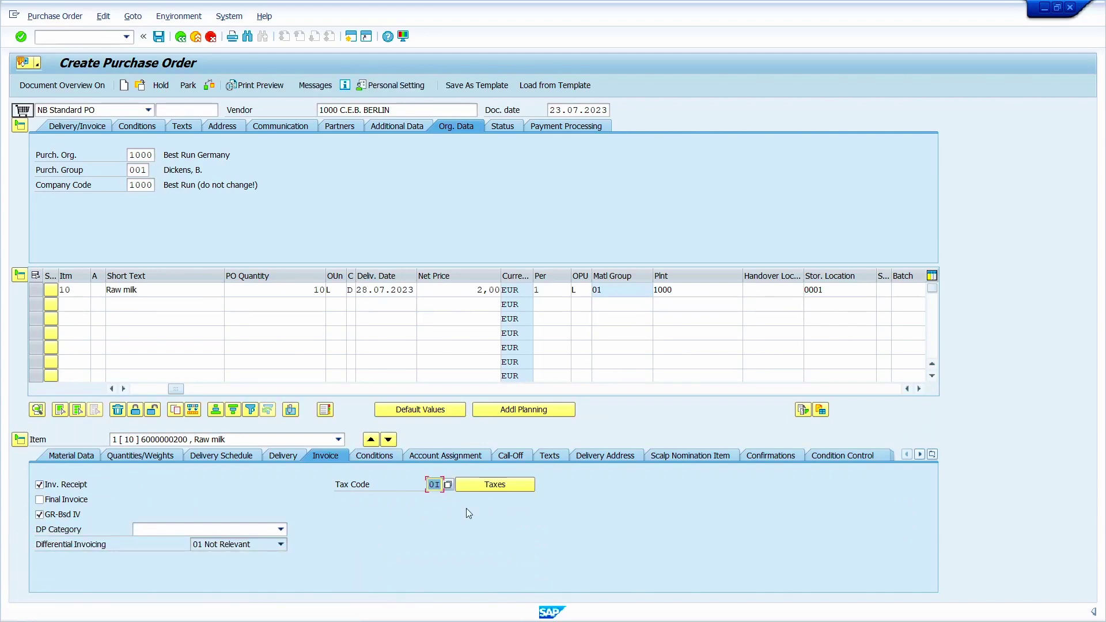
pyautogui.hotkey('ctrl', 's')
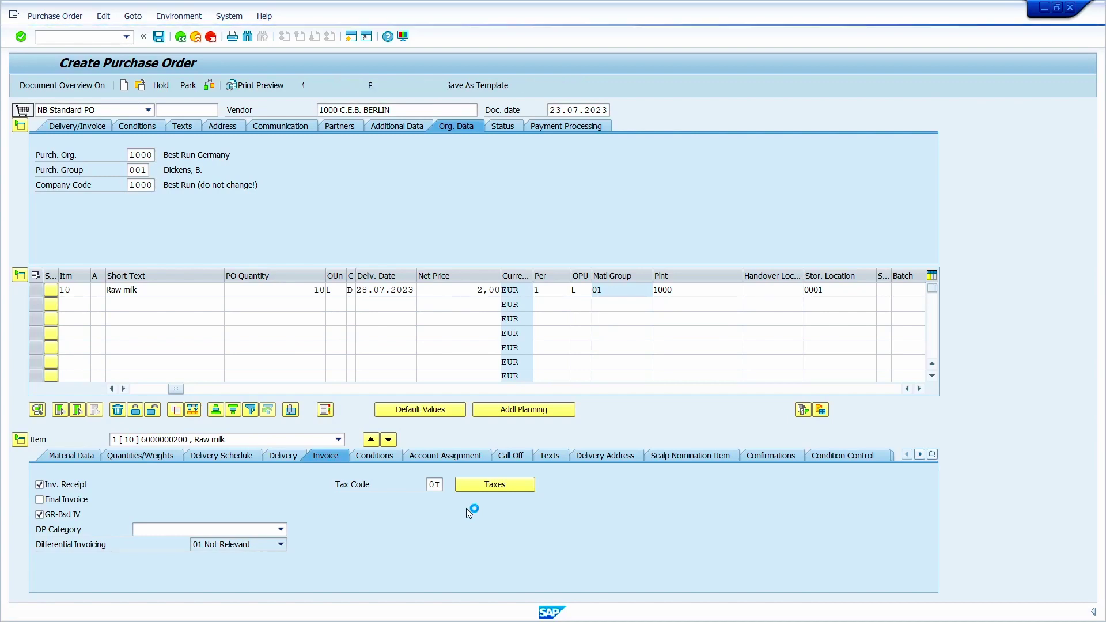
# - Copy the new purchase order number from the save message's long text and close the help window
pyautogui.doubleClick(295, 609)
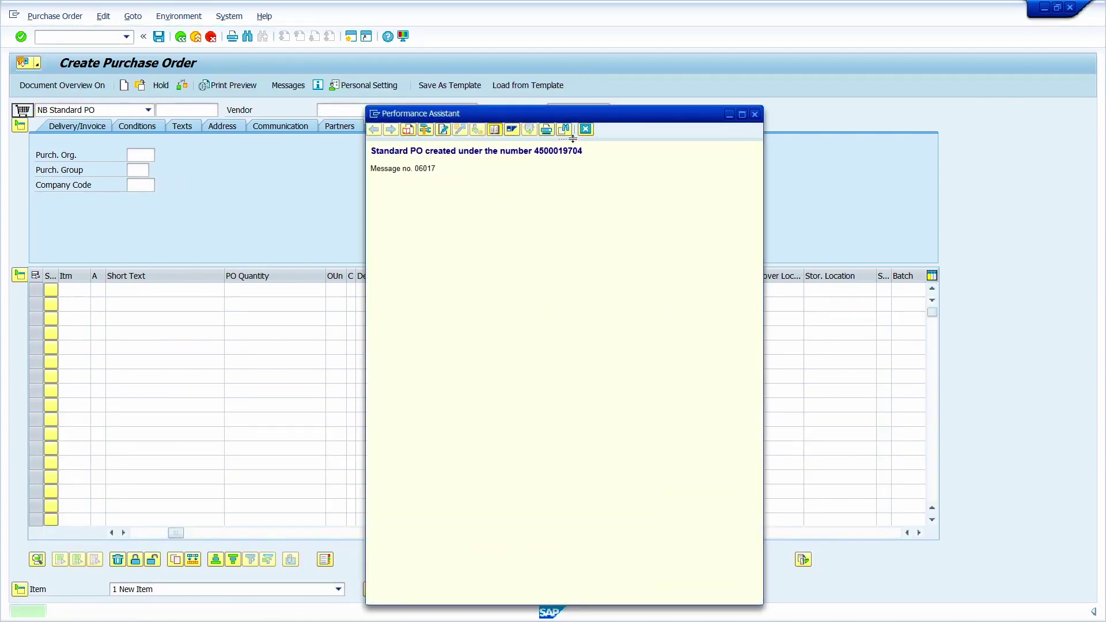
pyautogui.doubleClick(558, 151)
pyautogui.hotkey('ctrl', 'c')
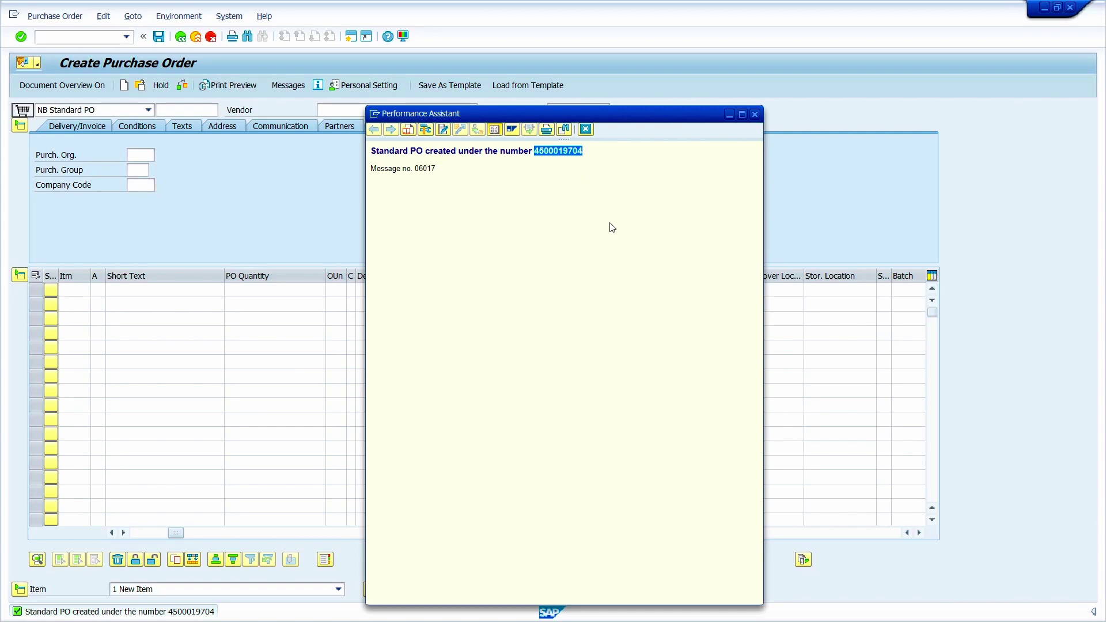
pyautogui.click(585, 129)
# - Open transaction MIGO with the copied purchase order number, mark the raw milk item as OK and post the goods receipt
pyautogui.click(100, 37)
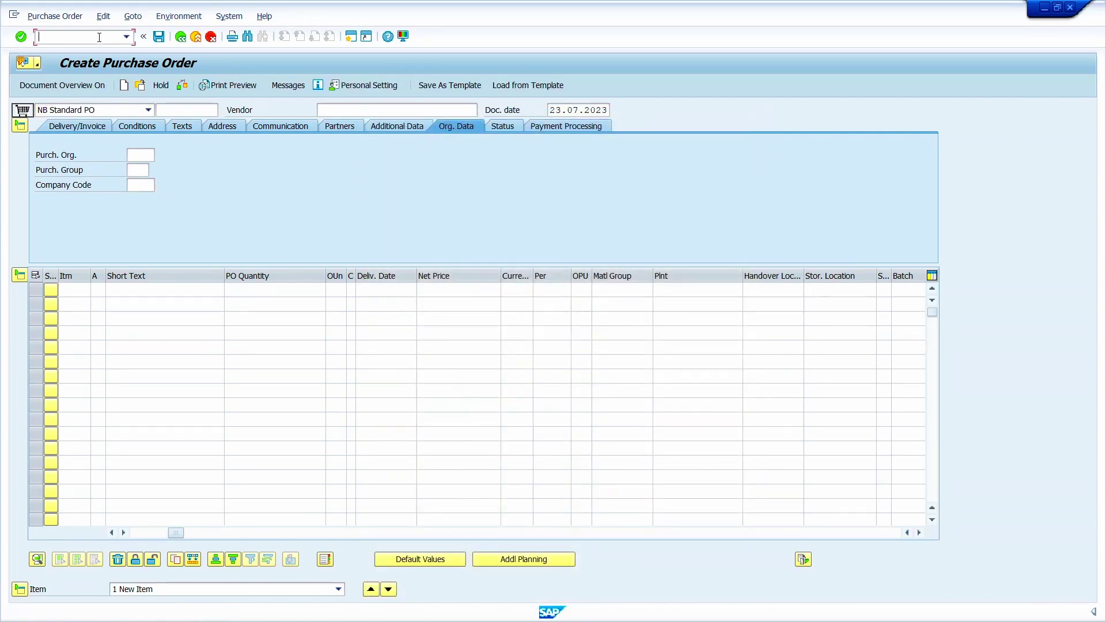
pyautogui.write('/nmigo')
pyautogui.press('Return')
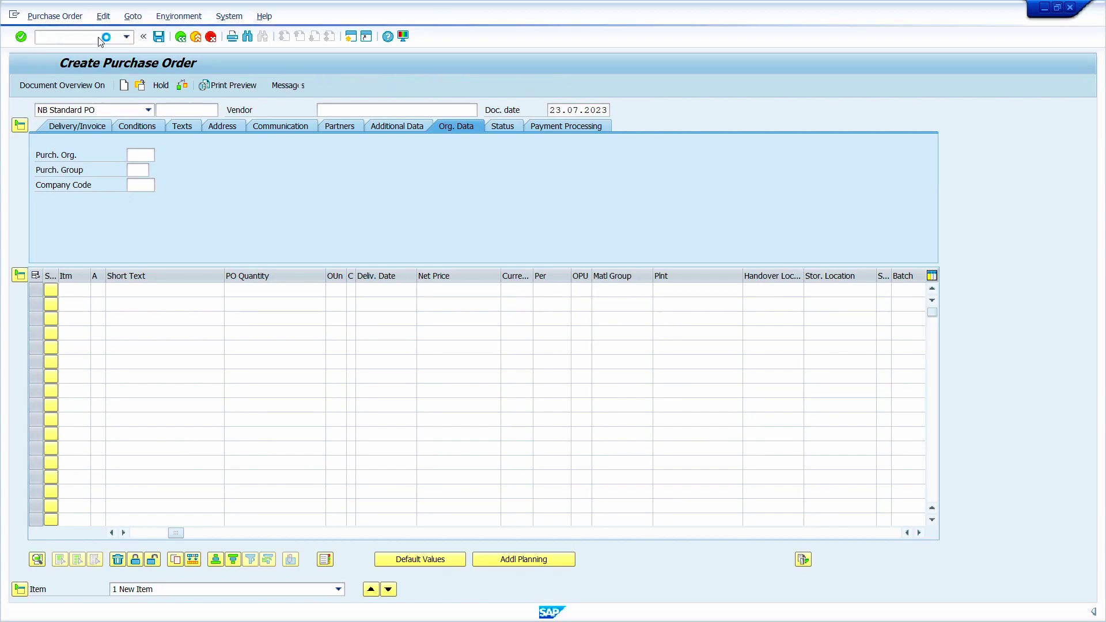
pyautogui.hotkey('ctrl', 'v')
pyautogui.press('Return')
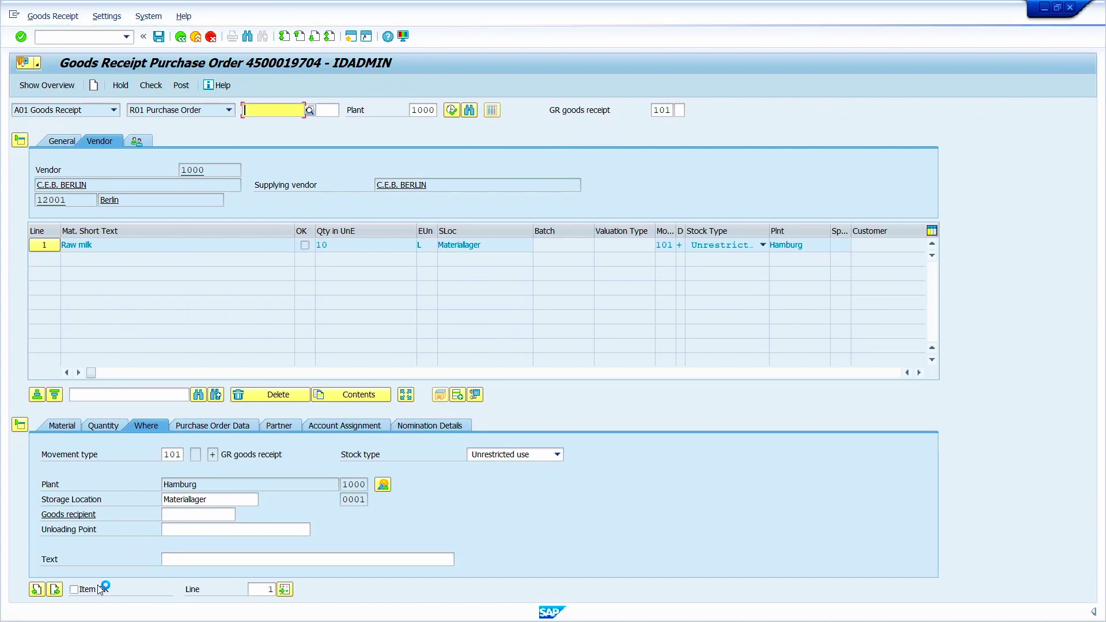
pyautogui.click(94, 590)
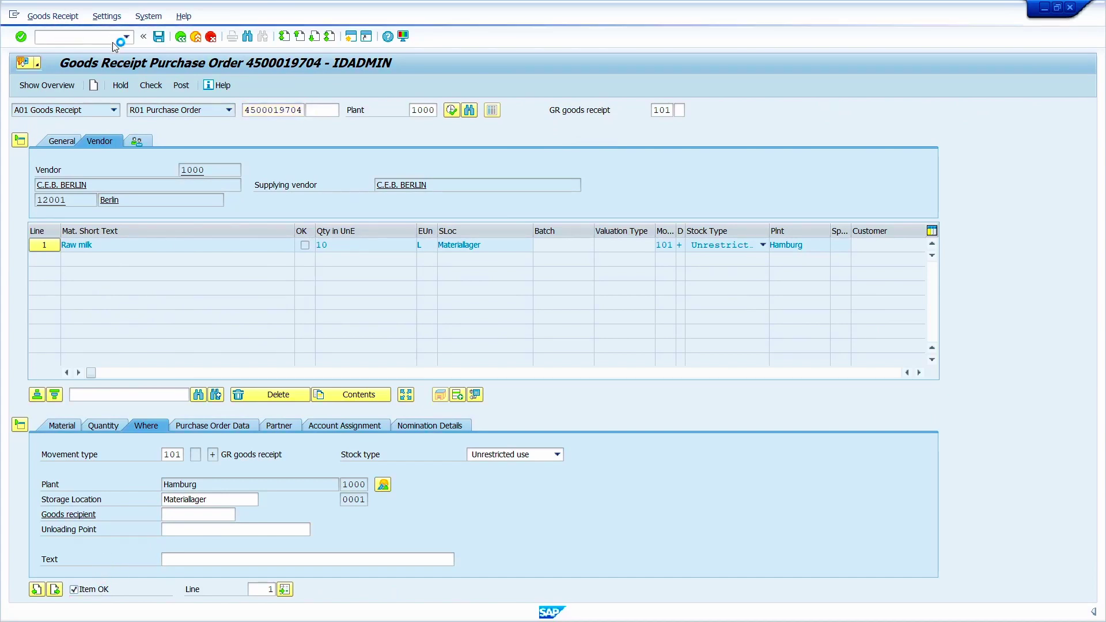
pyautogui.hotkey('ctrl', 's')
# - Open incoming invoice entry, set the invoice date to 23.07.2023 and enter the purchase order number as the reference
pyautogui.click(81, 36)
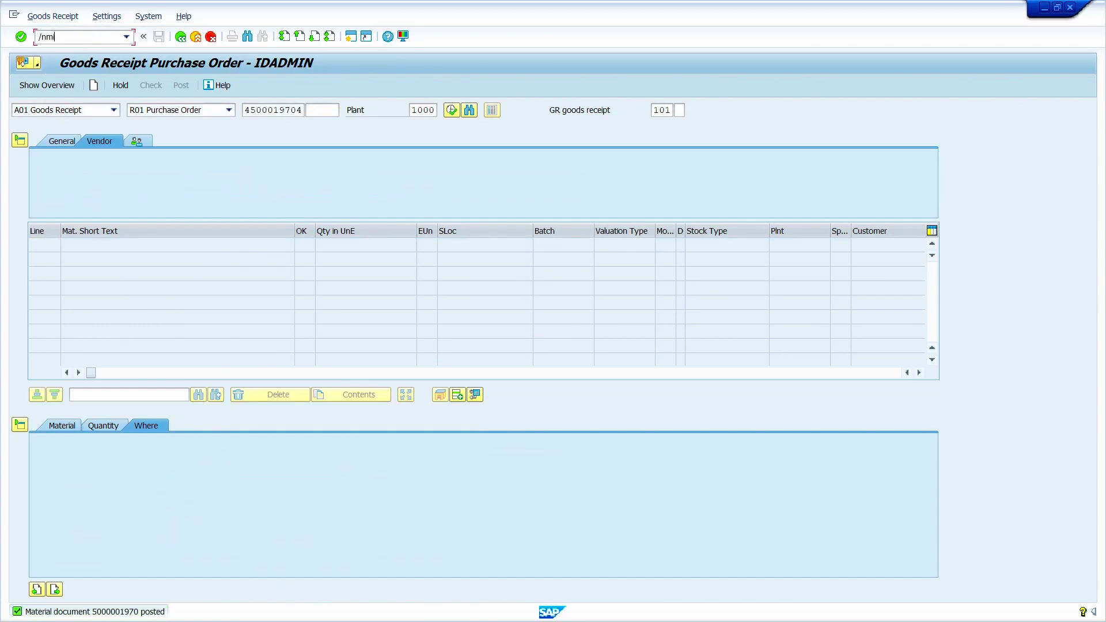
pyautogui.press('Return')
pyautogui.press('BackSpace')
pyautogui.press('Down')
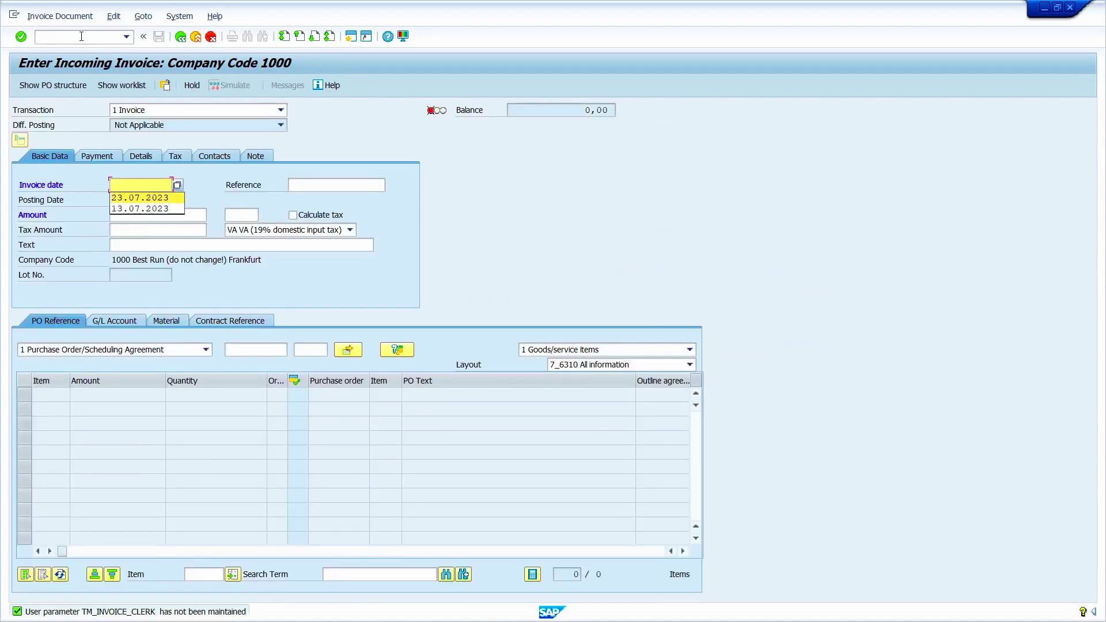
pyautogui.press('Tab')
pyautogui.write('4500019704')
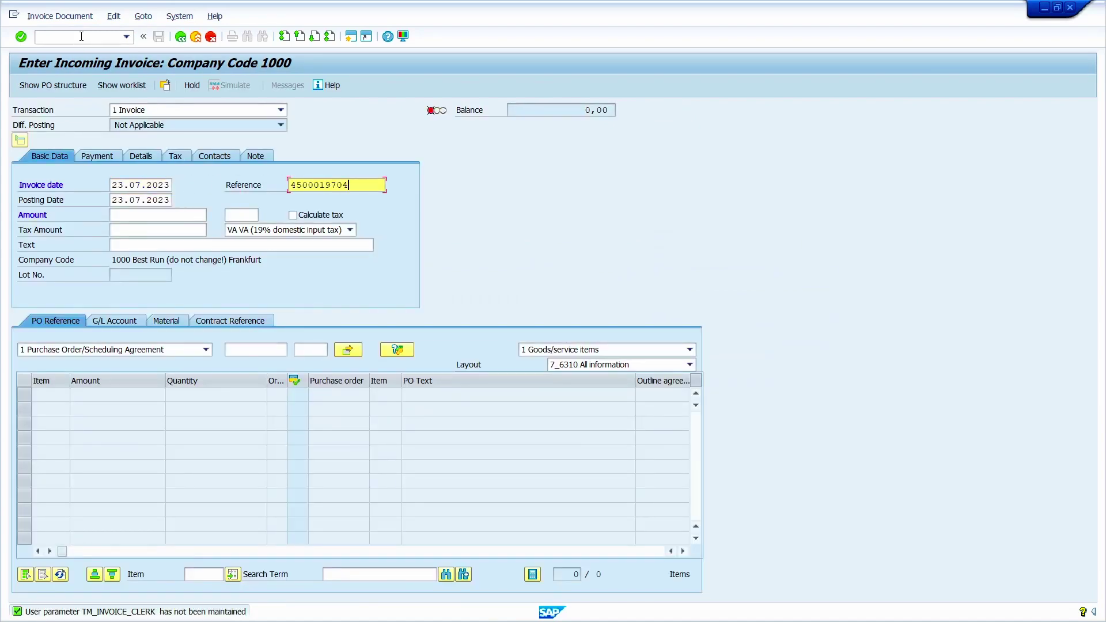
# - Assign the purchase order to the invoice and select tax code 0I (Input tax 0%)
pyautogui.click(256, 350)
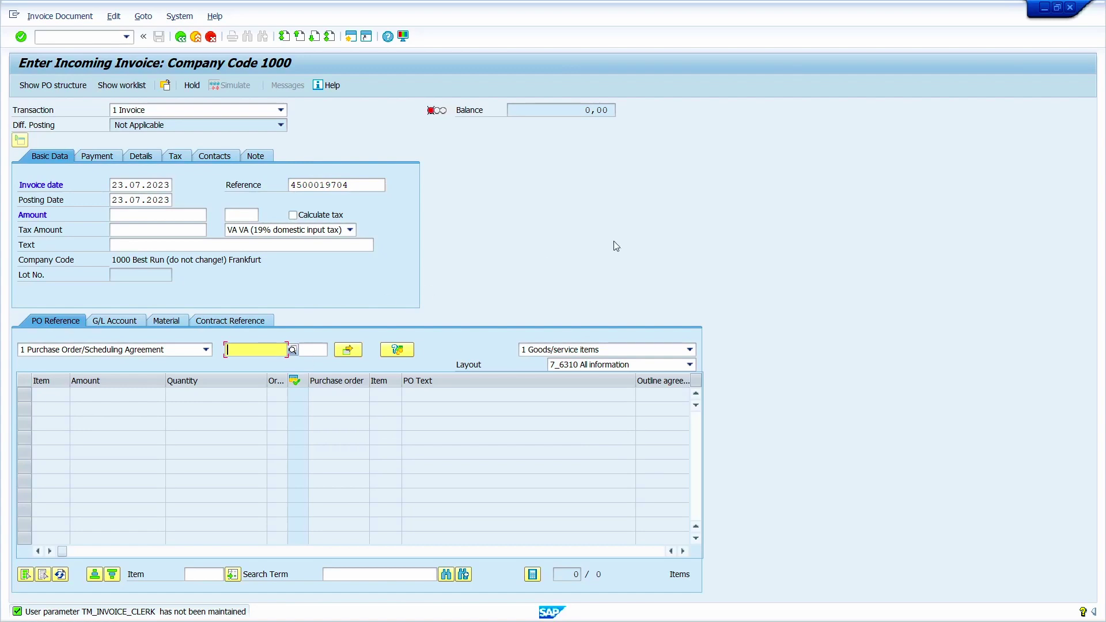
pyautogui.write('4500019704')
pyautogui.press('Return')
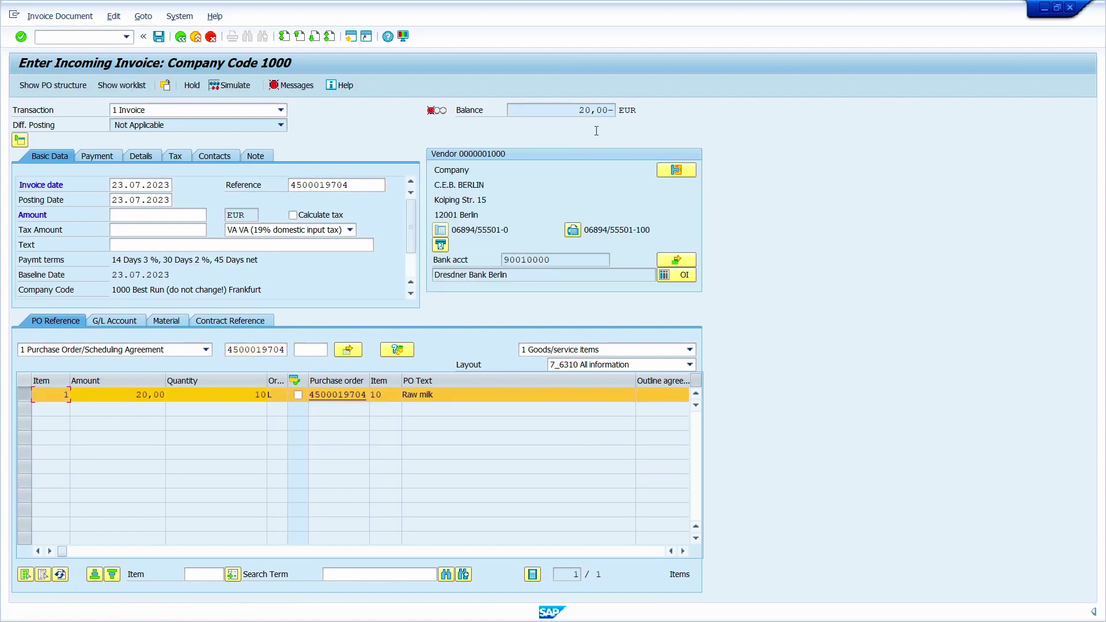
pyautogui.click(316, 230)
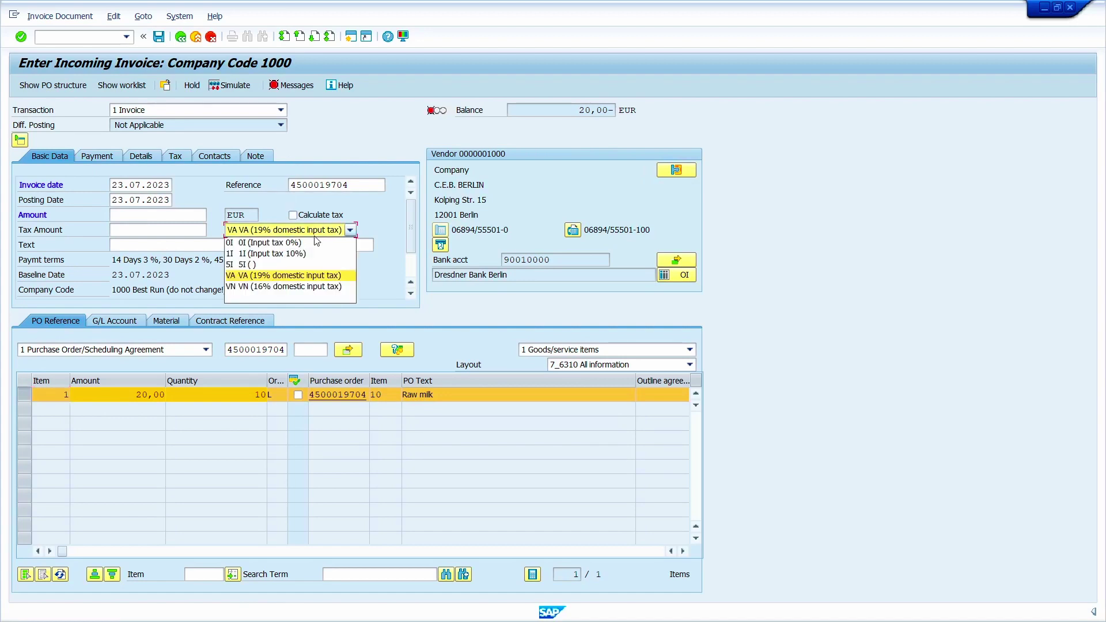
pyautogui.click(317, 242)
pyautogui.press('Return')
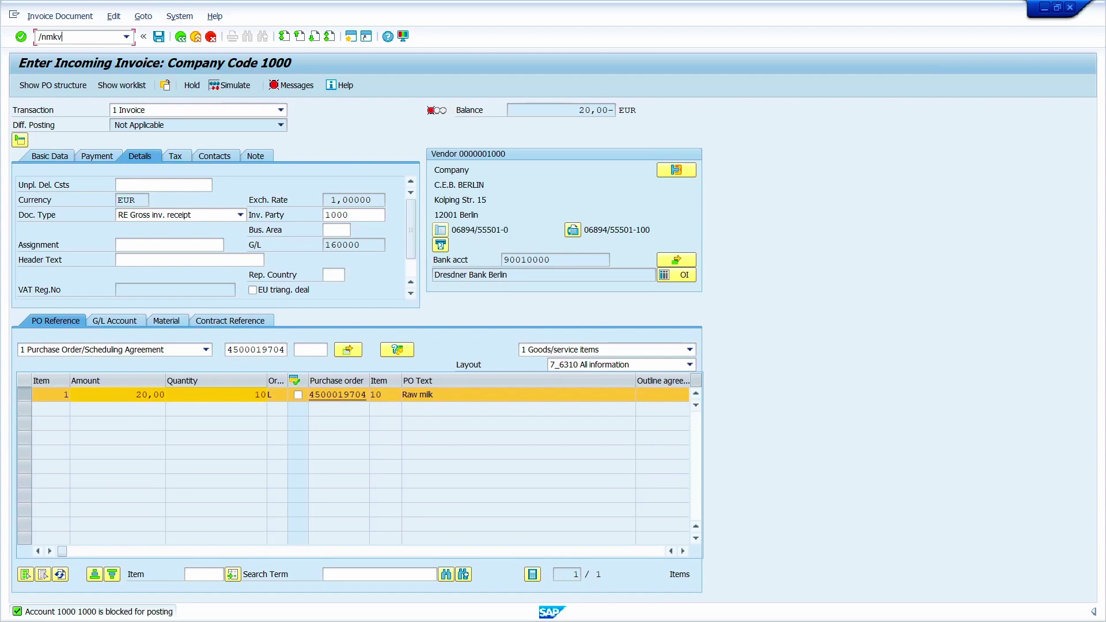
# - Run the purchasing vendor list for purchasing organization 1000 and examine the block indicator columns
pyautogui.press('Return')
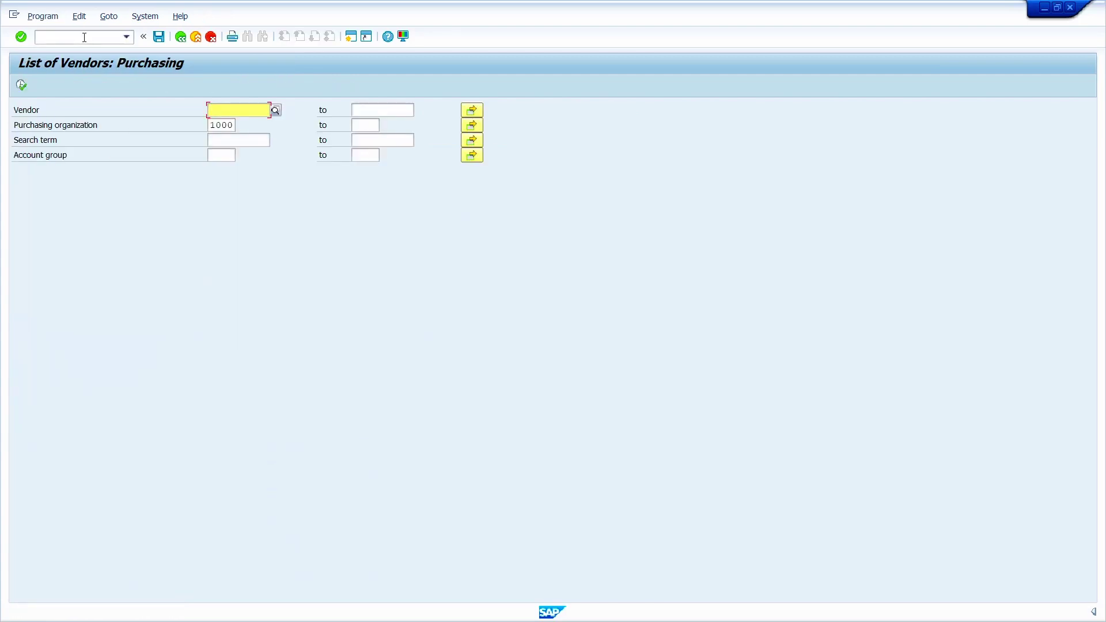
pyautogui.press('F8')
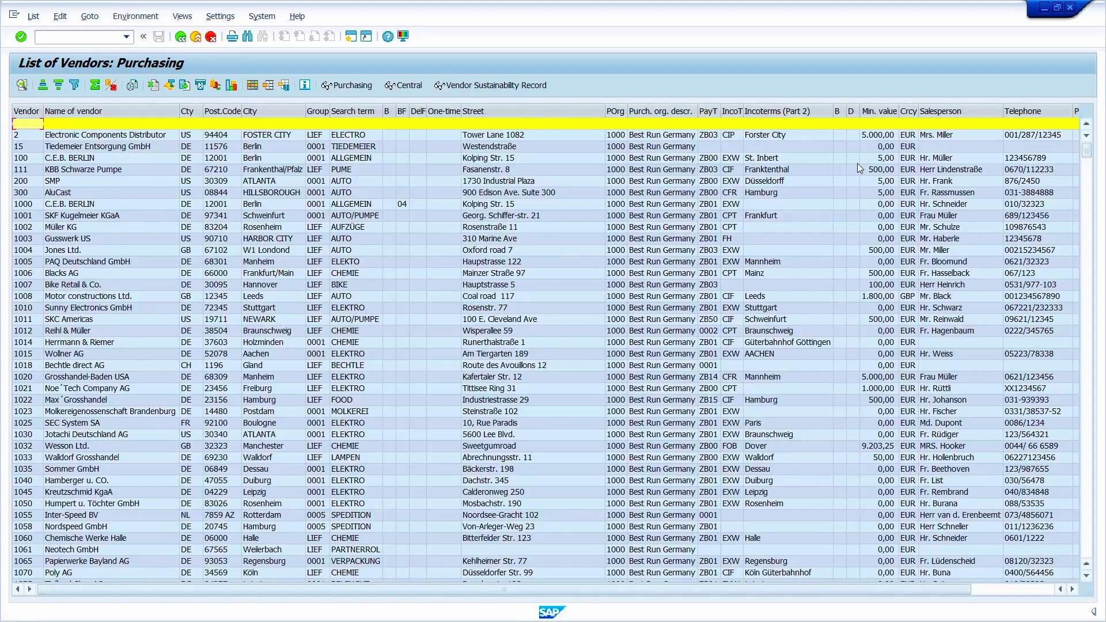
pyautogui.click(838, 111)
pyautogui.scroll(-15, 837, 190)
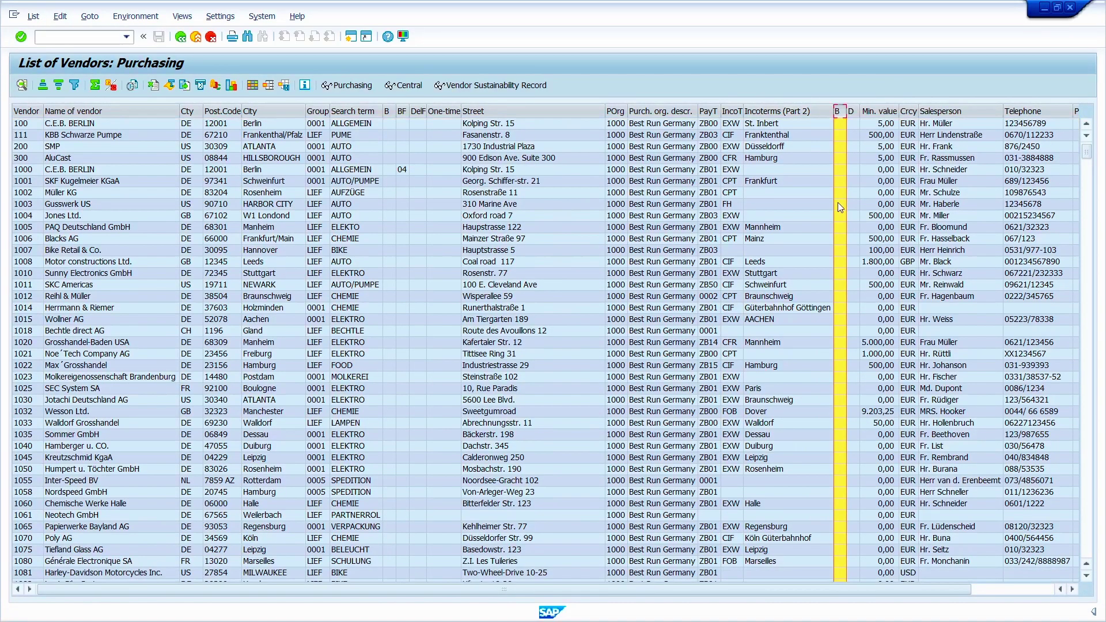
pyautogui.scroll(-11, 837, 202)
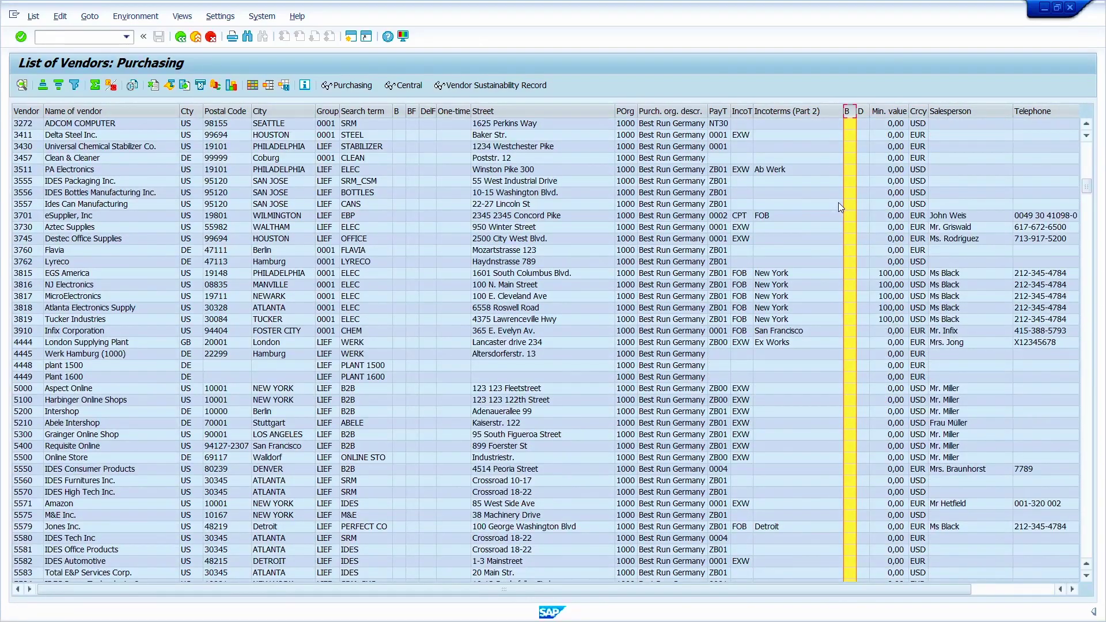
pyautogui.scroll(12, 839, 202)
pyautogui.scroll(11, 839, 203)
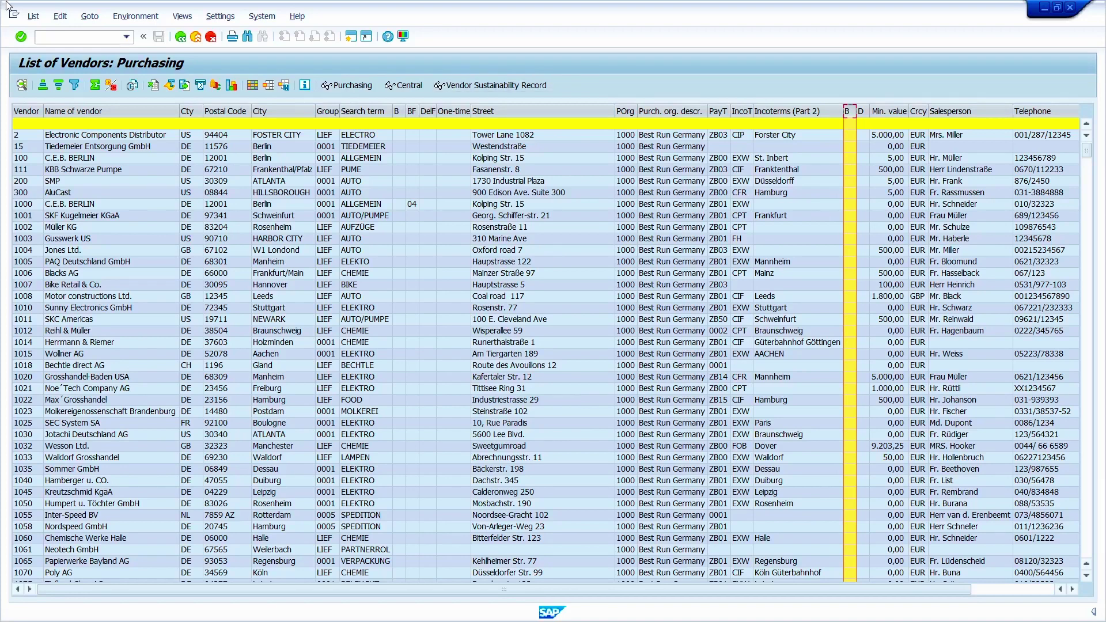
# - Return to blocking and unblocking vendors and open the block details for vendor 1000, company code 1000 and purchasing organization 1000
pyautogui.click(87, 38)
pyautogui.write('/nm')
pyautogui.write('k05')
pyautogui.press('Return')
pyautogui.press('Return')
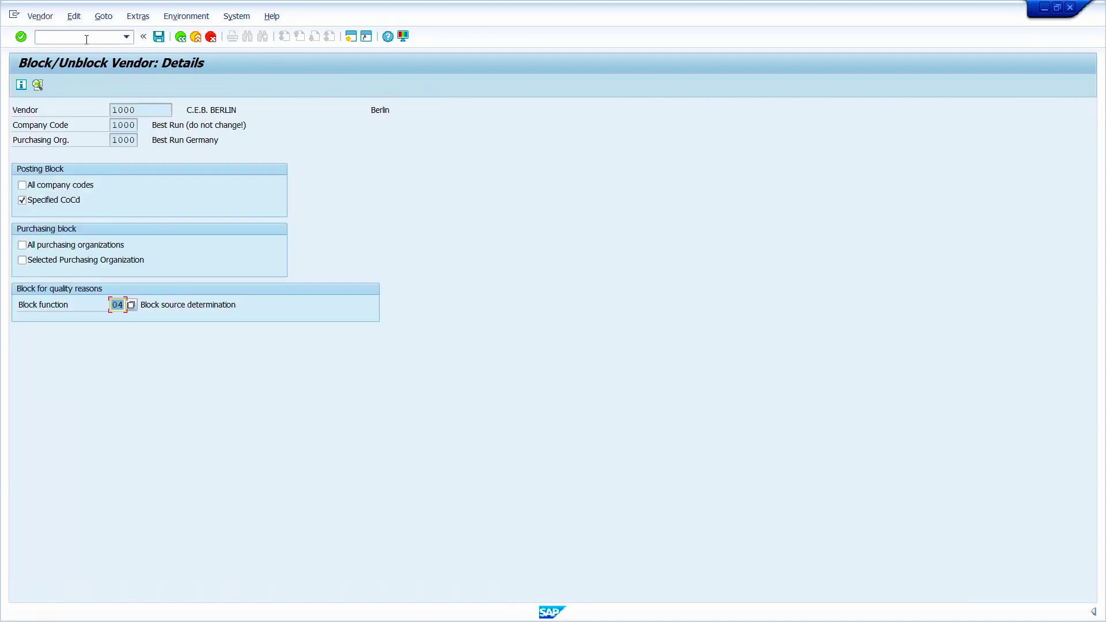
# - Block vendor 1000 for the selected purchasing organization and save the change
pyautogui.click(113, 260)
pyautogui.press('Return')
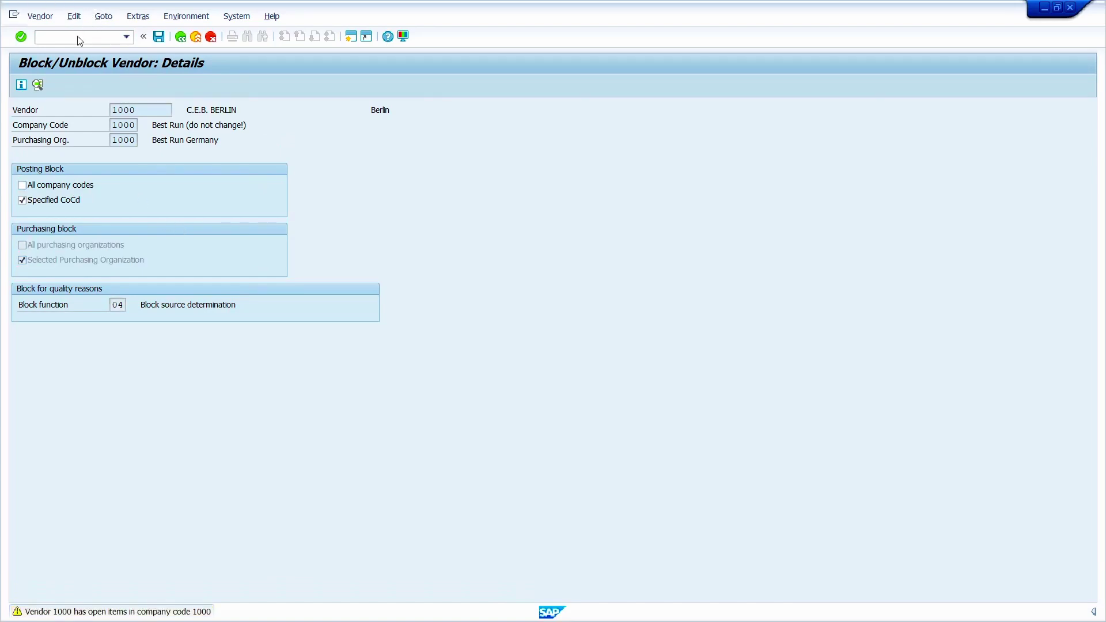
pyautogui.hotkey('ctrl', 's')
# - Run the purchasing vendor list for purchasing organization 1000 again and examine the block indicators of vendor 1000
pyautogui.click(79, 37)
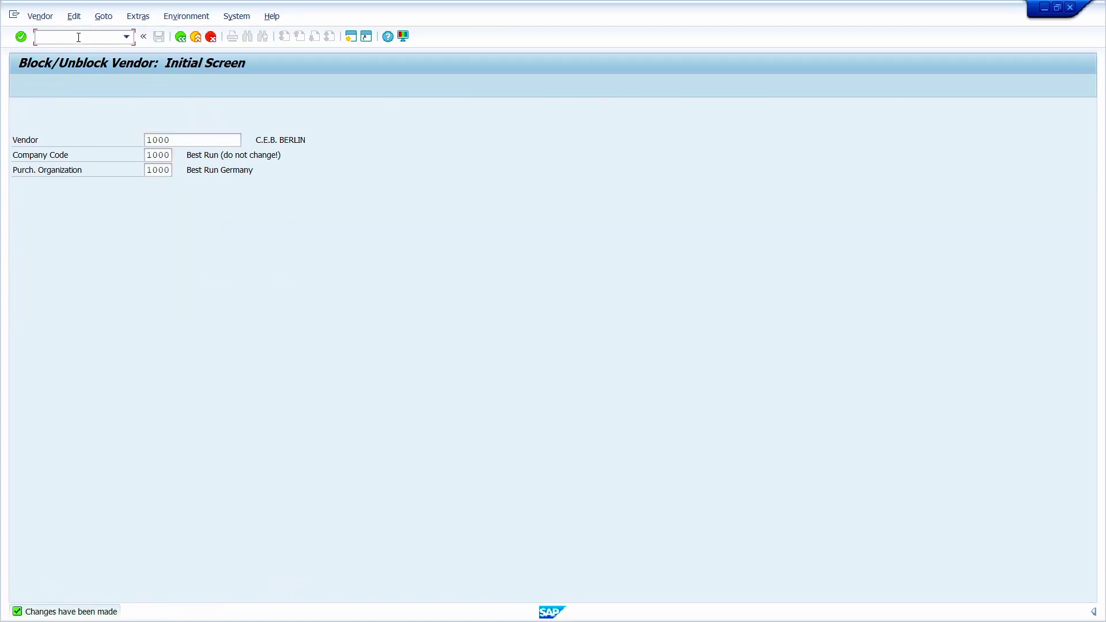
pyautogui.write('/nmkvz')
pyautogui.press('Return')
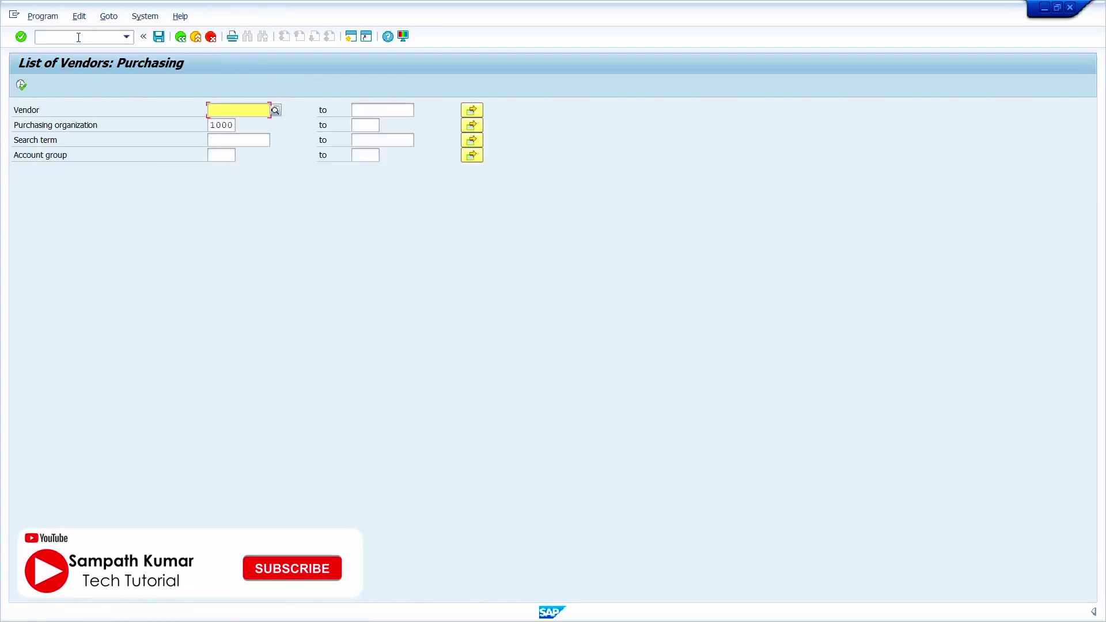
pyautogui.press('F8')
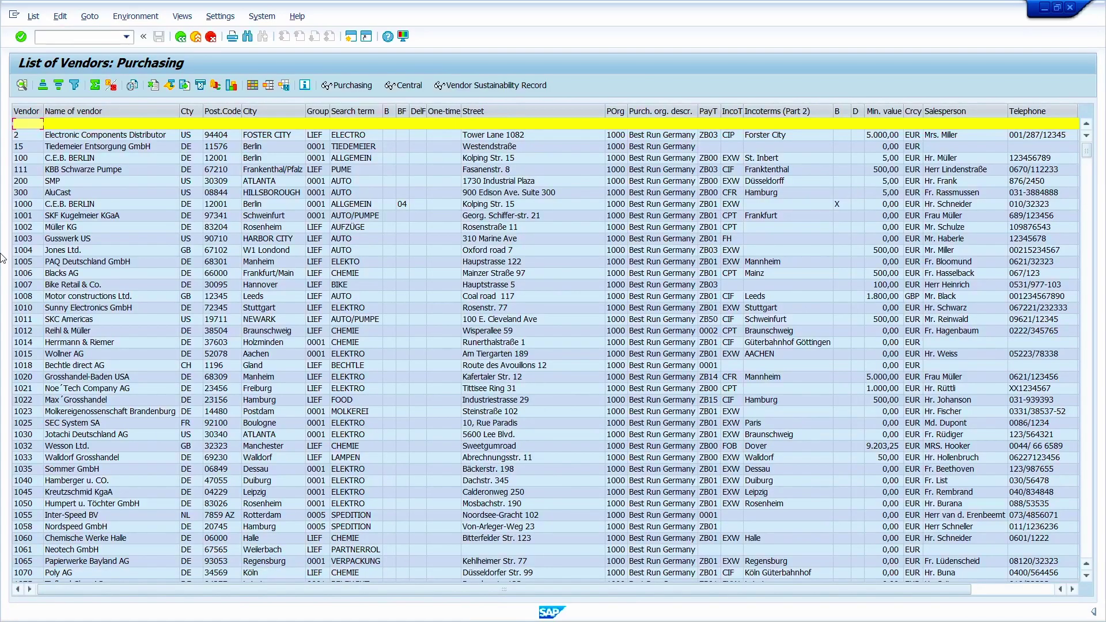
pyautogui.click(23, 194)
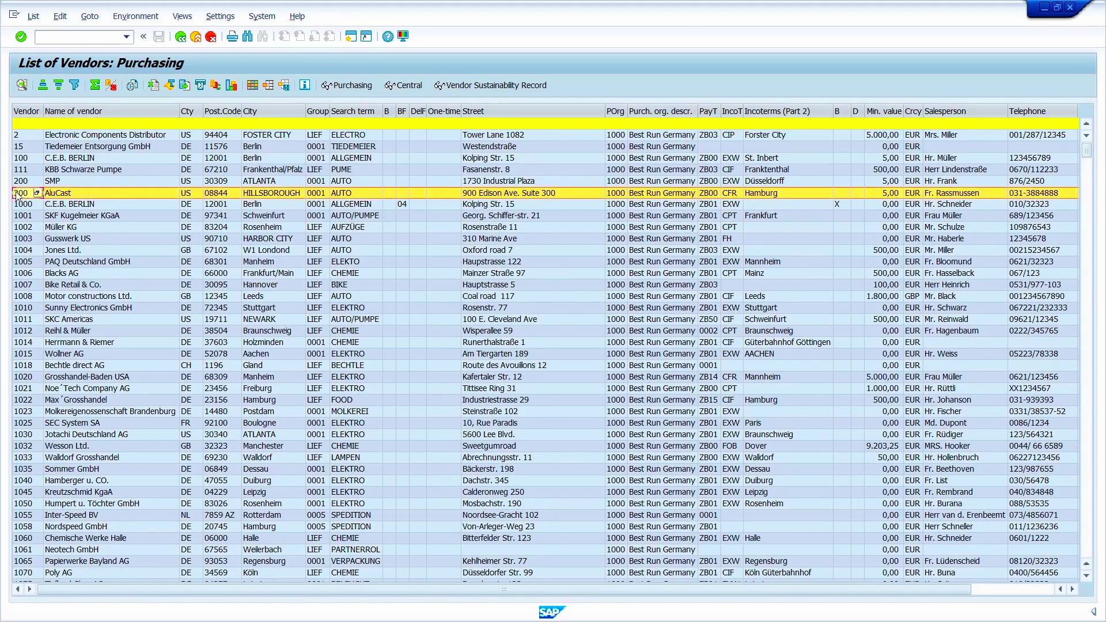
pyautogui.click(26, 205)
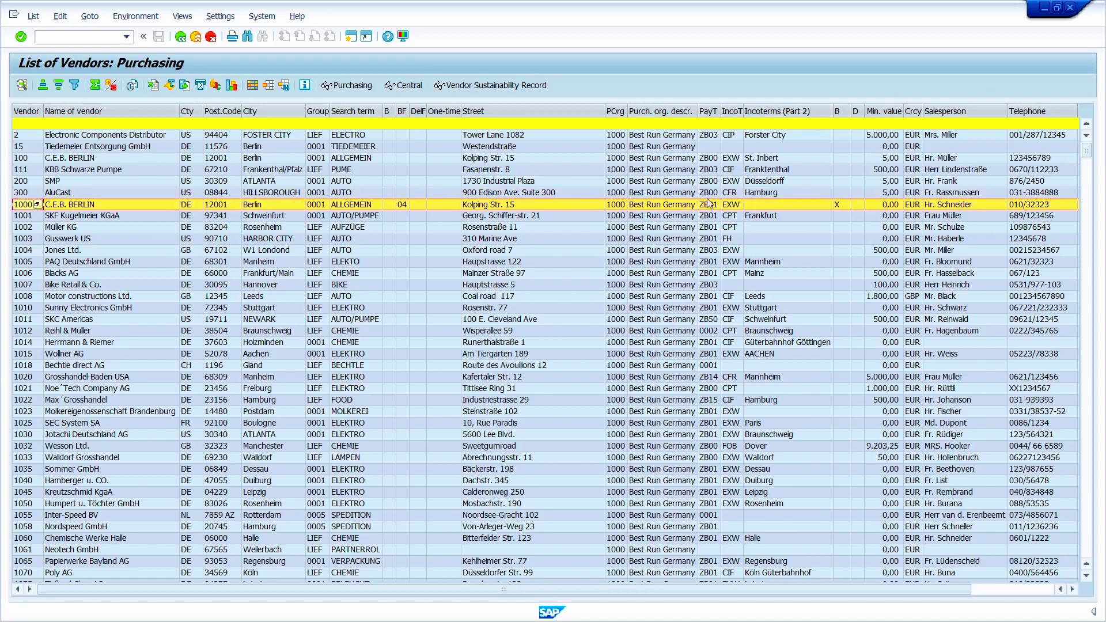
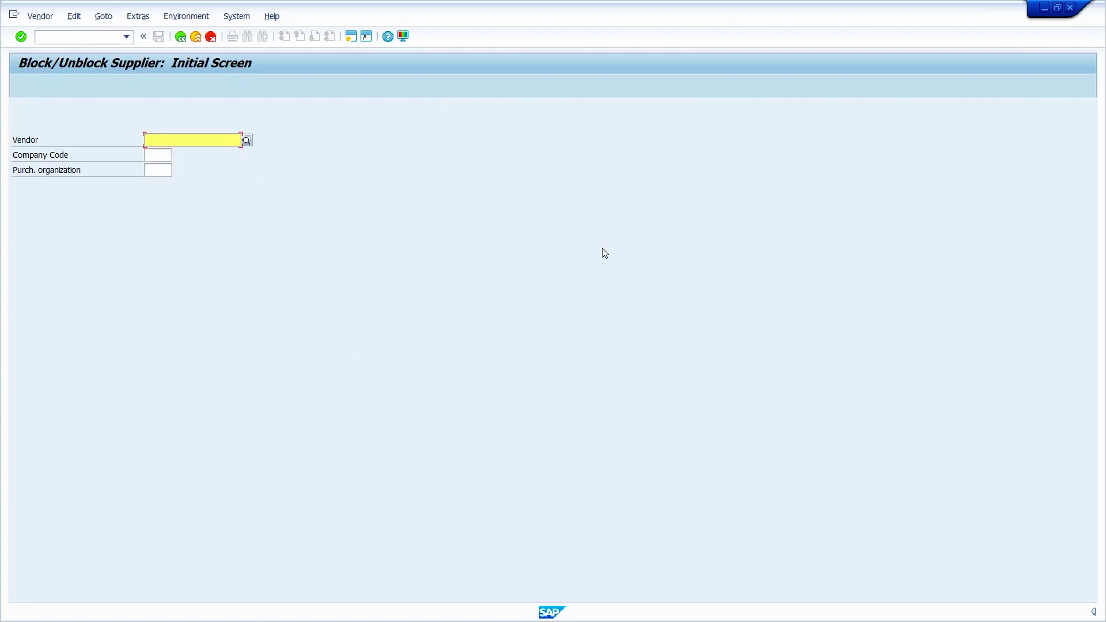
# - Open the block details for vendor MAGR17B001 with company code 1710 and purchasing organization 1710
pyautogui.press('BackSpace')
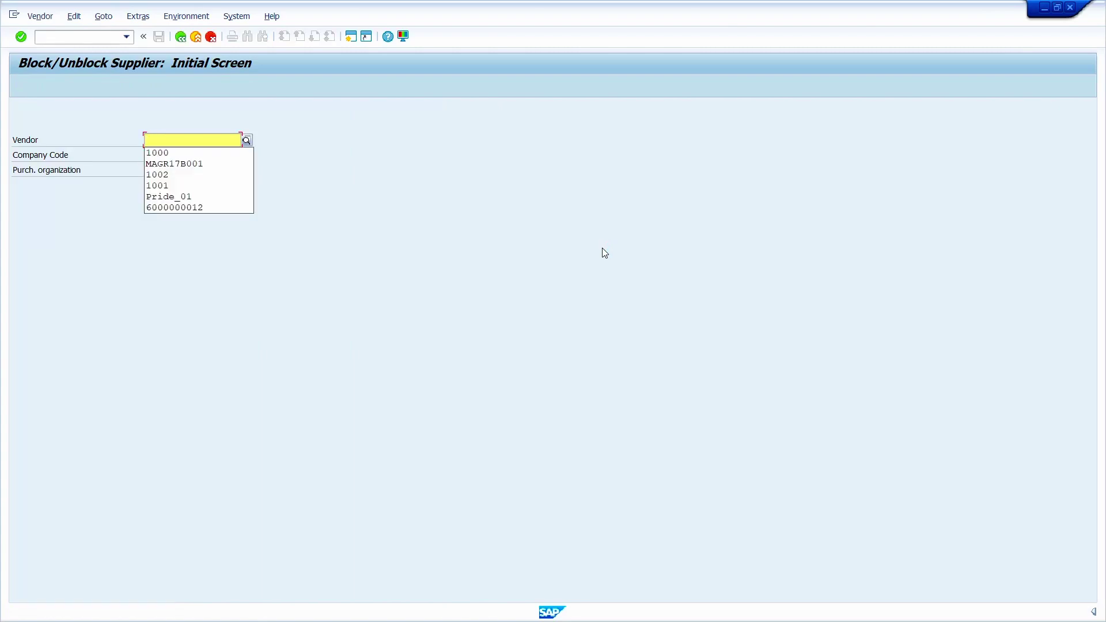
pyautogui.press('Down')
pyautogui.press('Down')
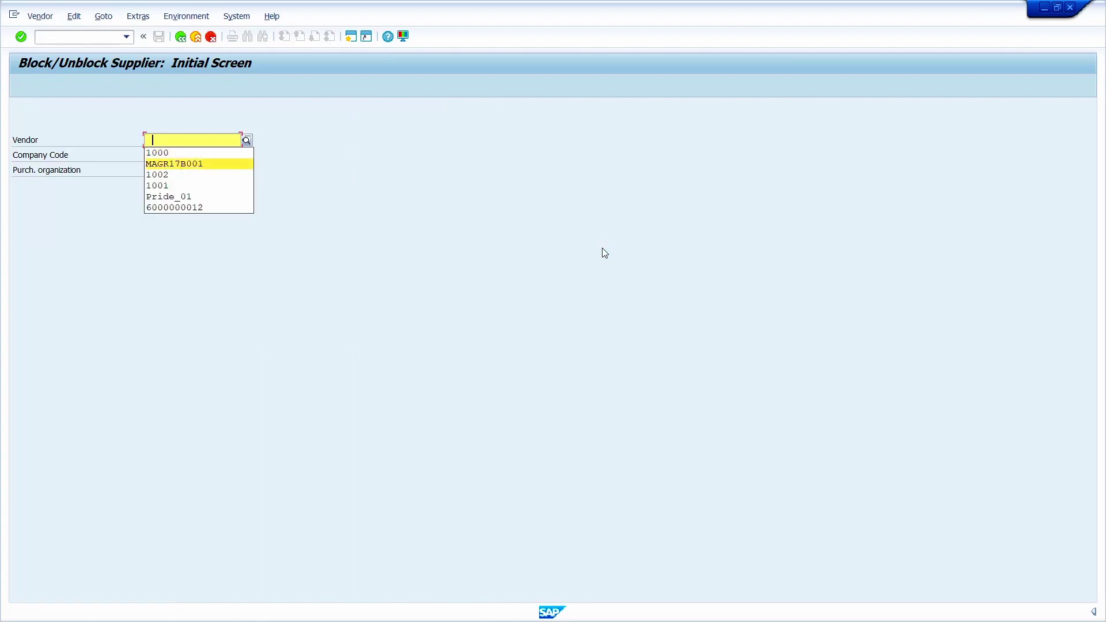
pyautogui.press('Return')
pyautogui.press('Tab')
pyautogui.write('1710')
pyautogui.press('Tab')
pyautogui.write('1710')
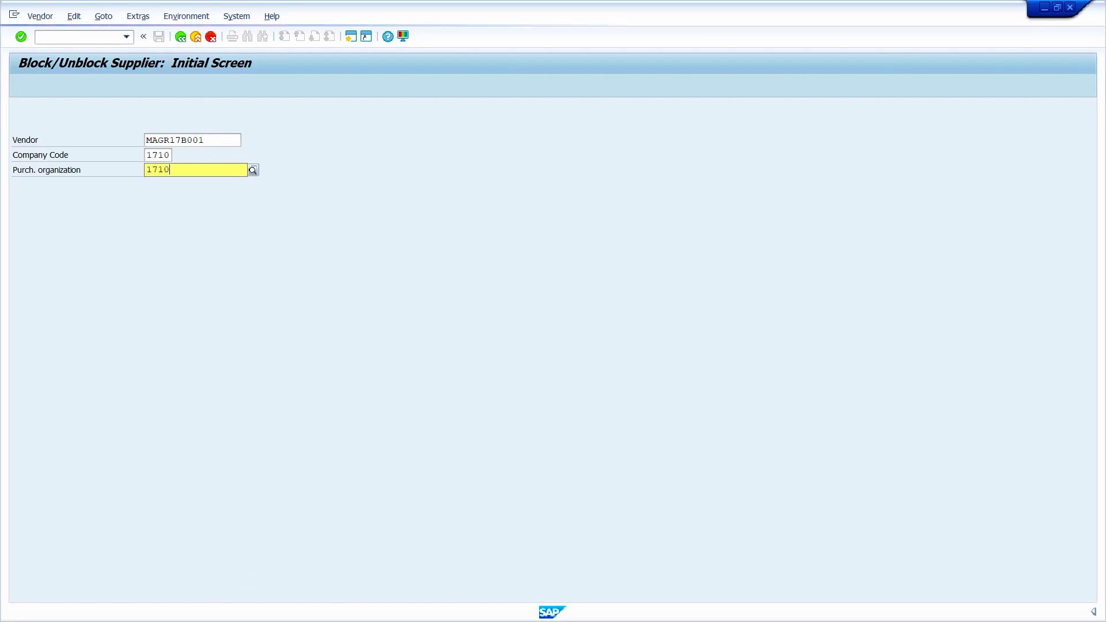
pyautogui.press('Return')
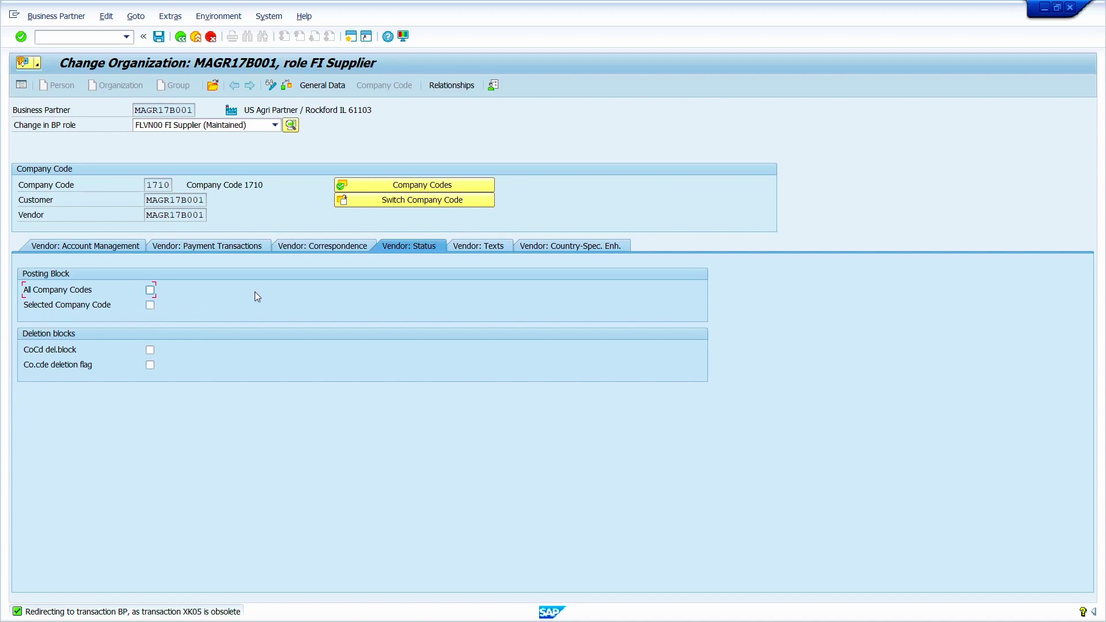
# - Change the business partner role to FLVN01 Supplier and open the partner's purchasing data
pyautogui.click(261, 127)
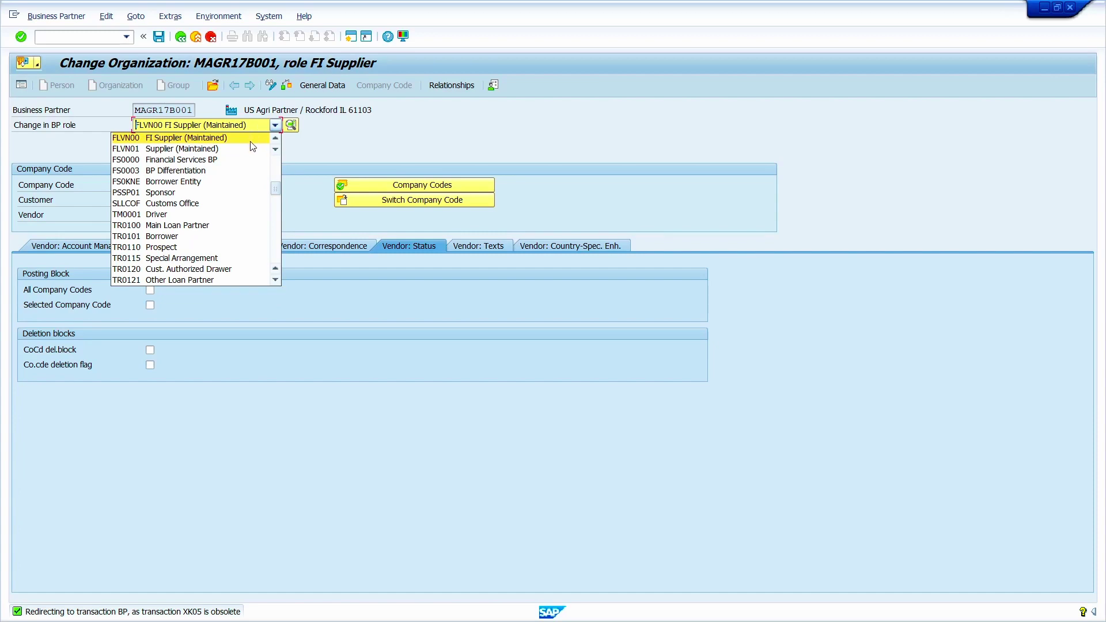
pyautogui.click(252, 148)
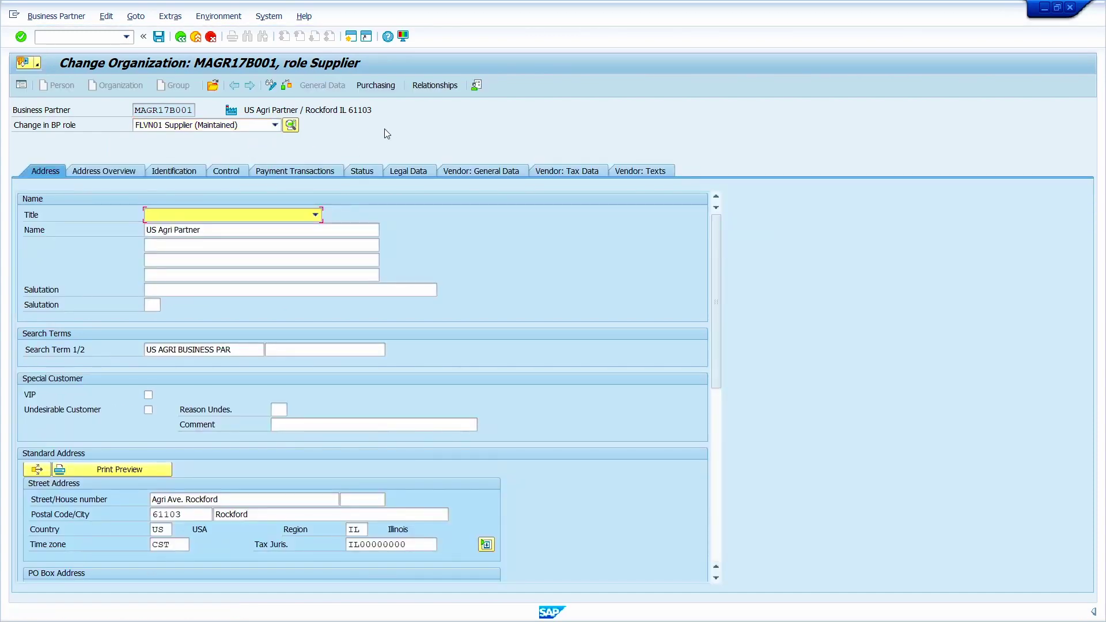
pyautogui.click(378, 85)
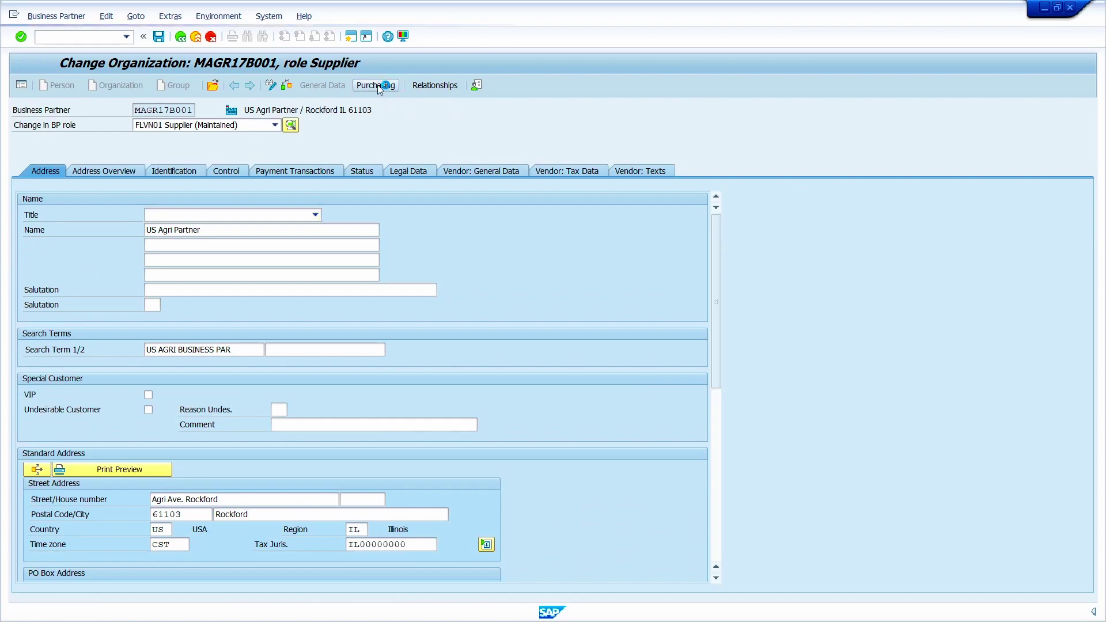